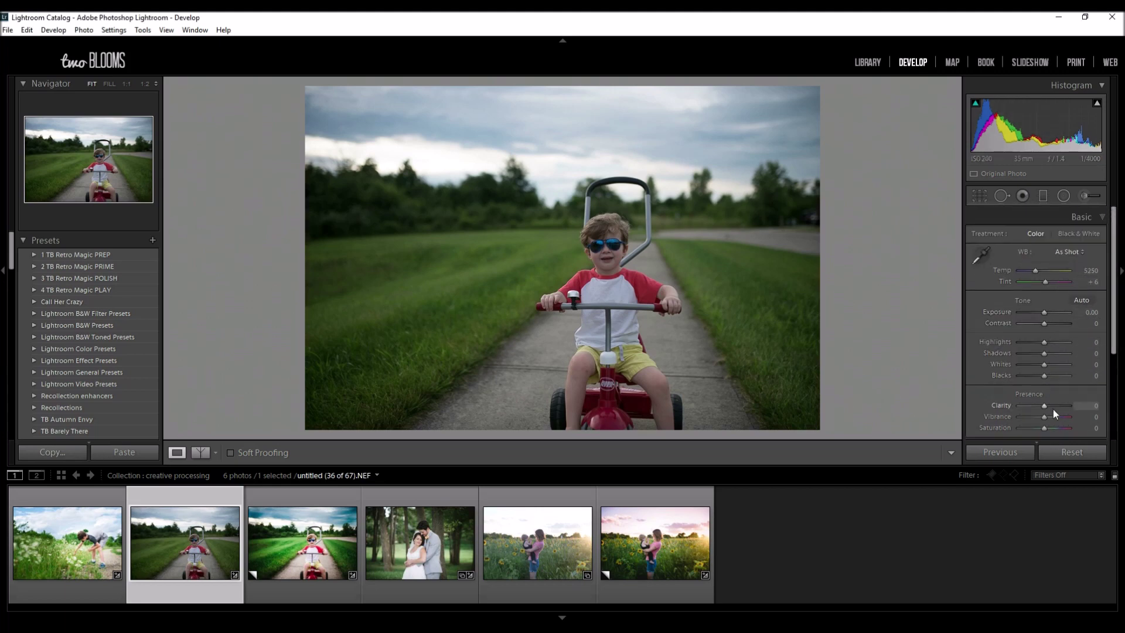
Warm Temp to 5691 and raise Shadows to +14, Whites to +21 and Clarity to +17.
{"action": "scroll", "coordinate": [1098, 292], "scroll_direction": "down", "scroll_amount": 3}
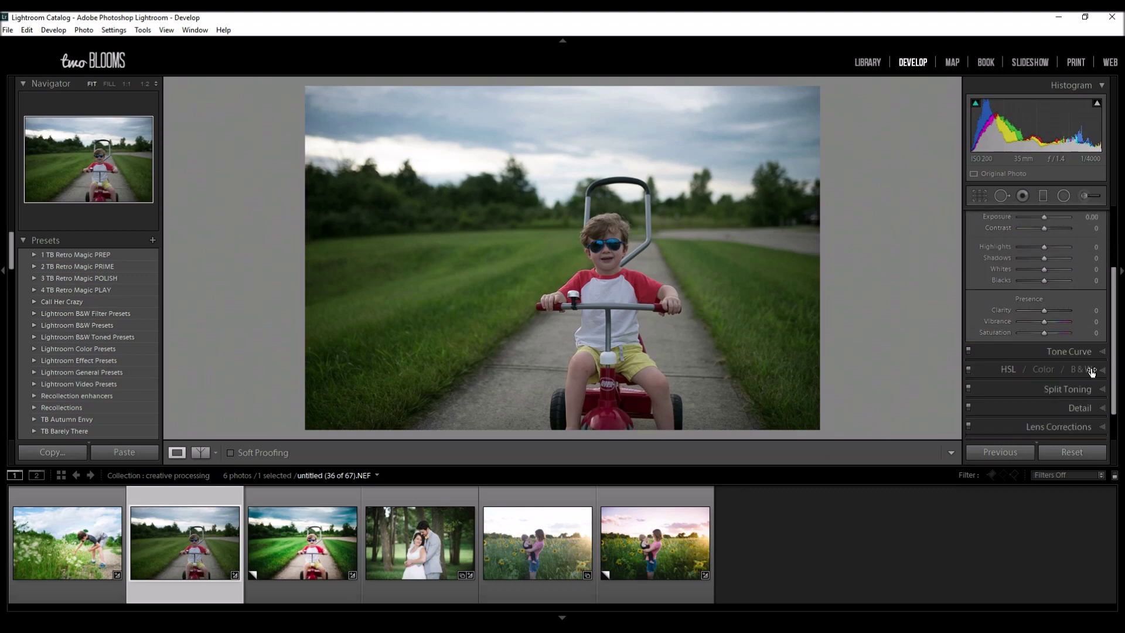
{"action": "scroll", "coordinate": [1078, 246], "scroll_direction": "up", "scroll_amount": 3}
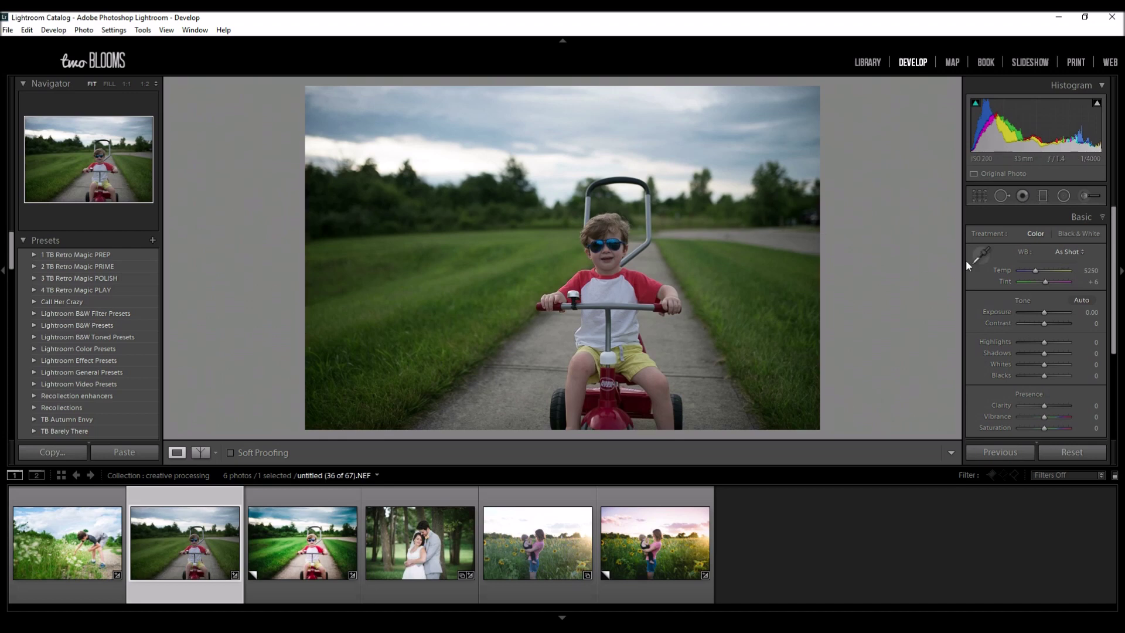
{"action": "left_click_drag", "start_coordinate": [1035, 269], "coordinate": [1037, 269]}
{"action": "left_click_drag", "start_coordinate": [1036, 270], "coordinate": [1038, 271]}
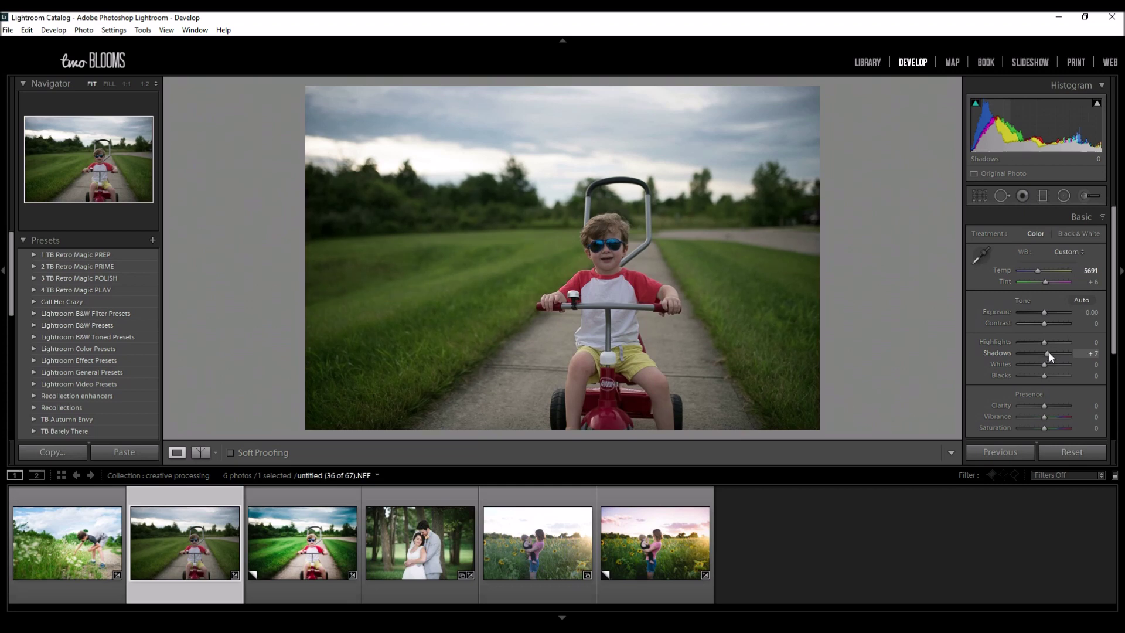
{"action": "left_click_drag", "start_coordinate": [1048, 353], "coordinate": [1049, 352]}
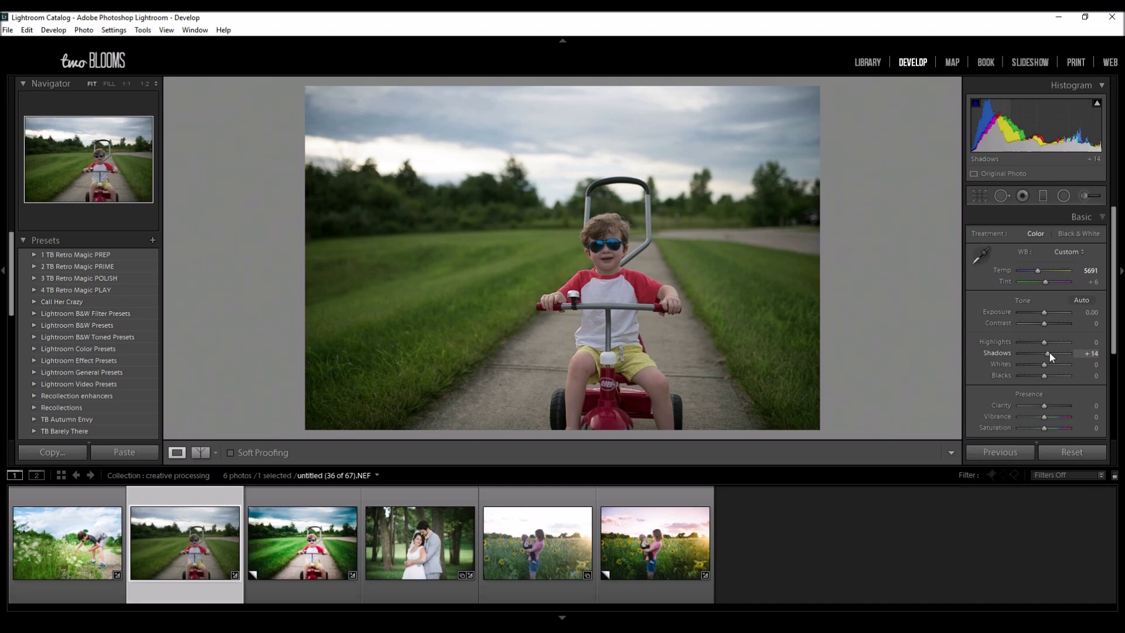
{"action": "left_click_drag", "start_coordinate": [1048, 365], "coordinate": [1050, 367]}
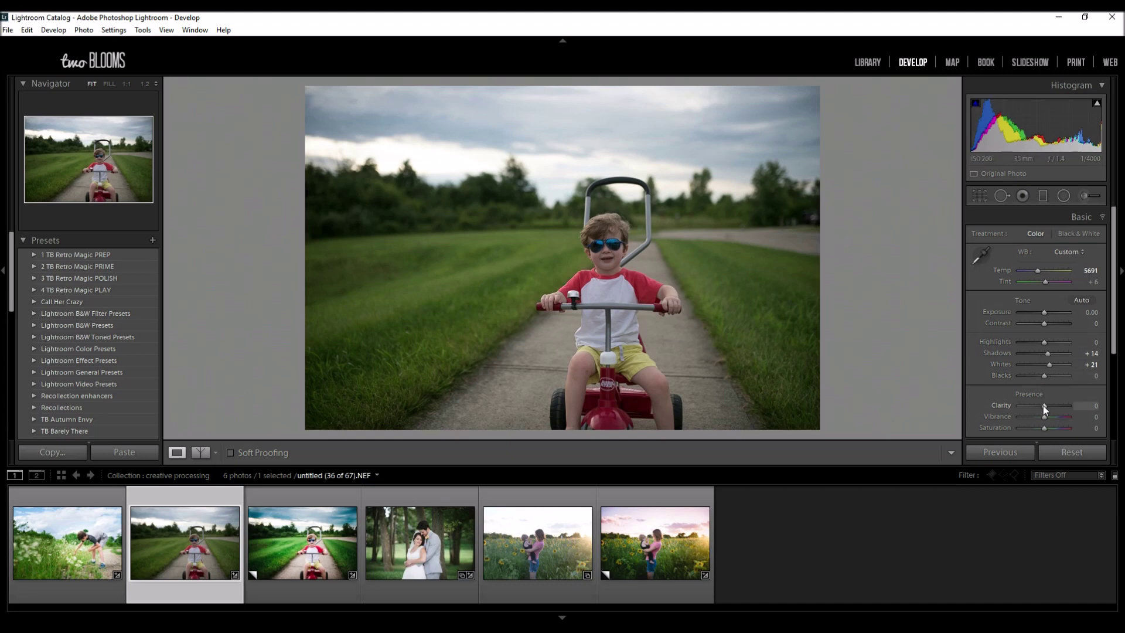
{"action": "left_click_drag", "start_coordinate": [1046, 405], "coordinate": [1049, 406]}
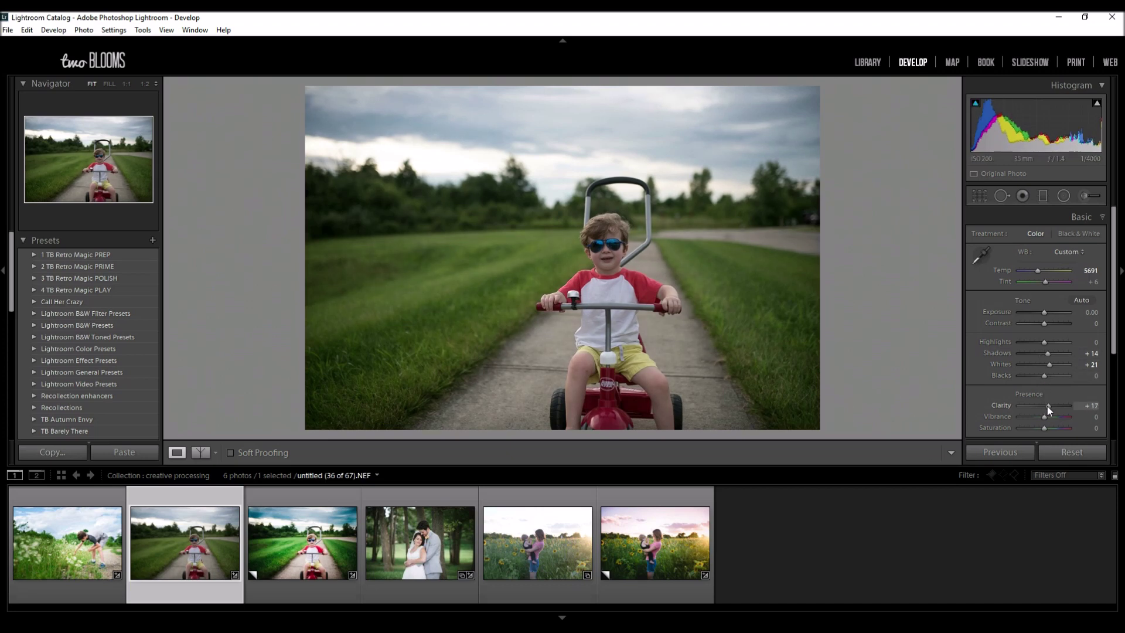
Inspect the boy's hair at 1:1, then raise Vibrance to +19.
{"action": "left_click", "coordinate": [600, 222]}
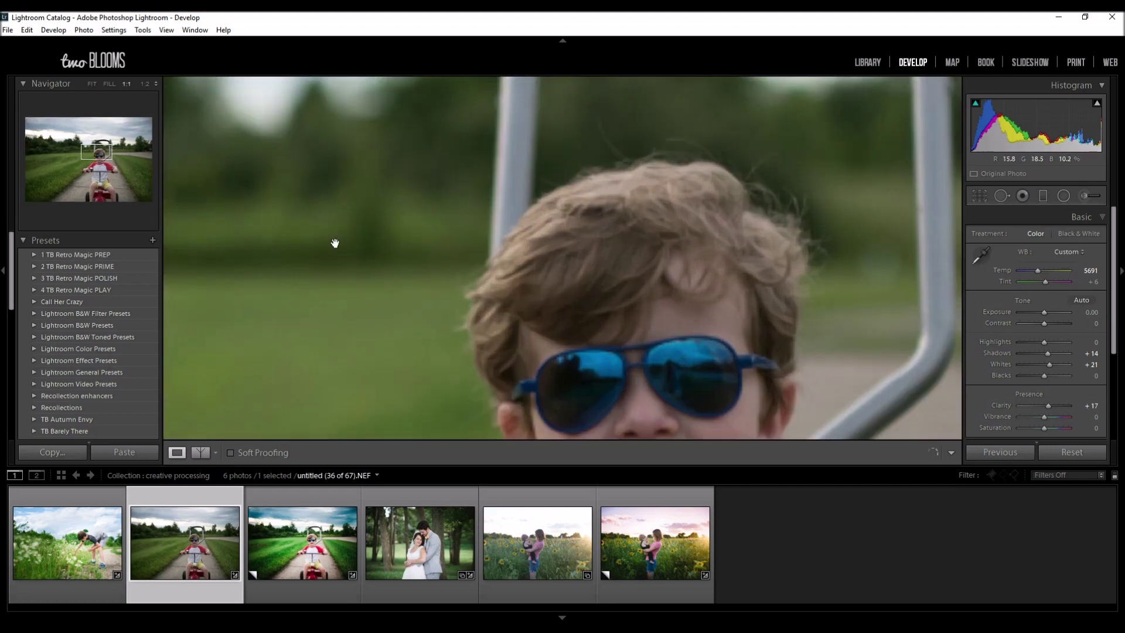
{"action": "left_click_drag", "start_coordinate": [678, 238], "coordinate": [523, 243]}
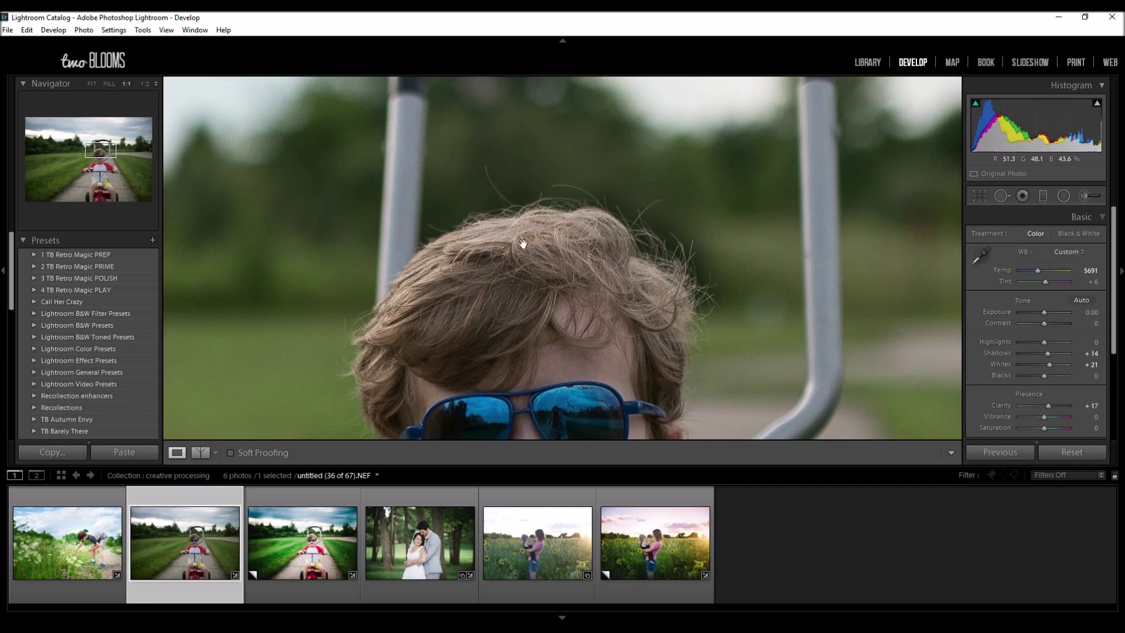
{"action": "left_click", "coordinate": [559, 320]}
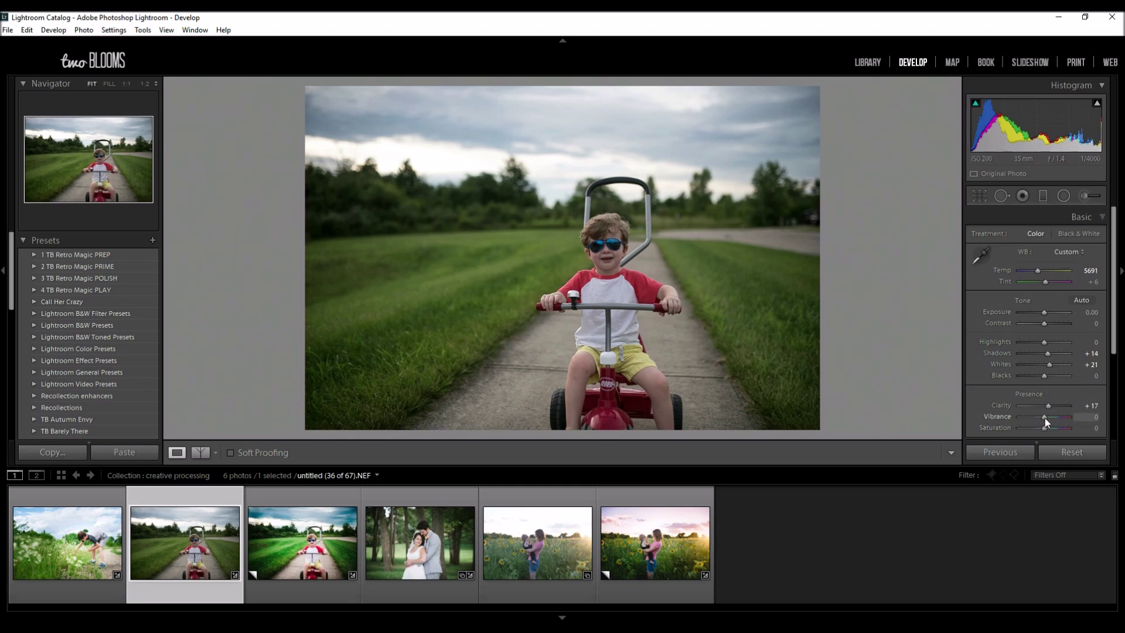
{"action": "left_click_drag", "start_coordinate": [1047, 417], "coordinate": [1049, 418]}
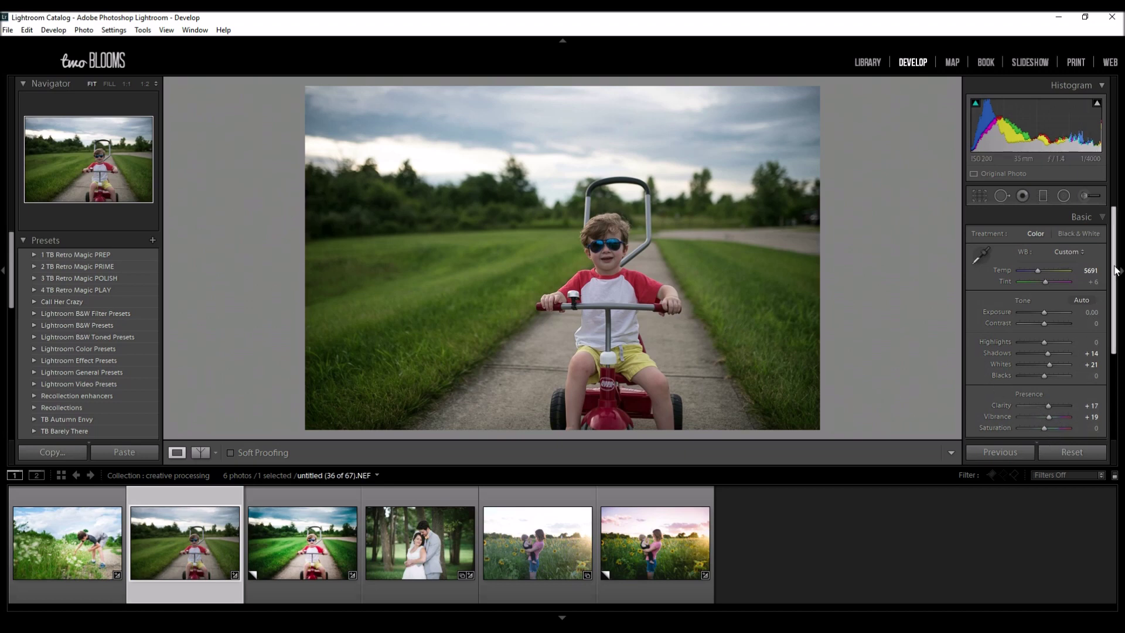
{"action": "left_click_drag", "start_coordinate": [1116, 271], "coordinate": [1119, 306]}
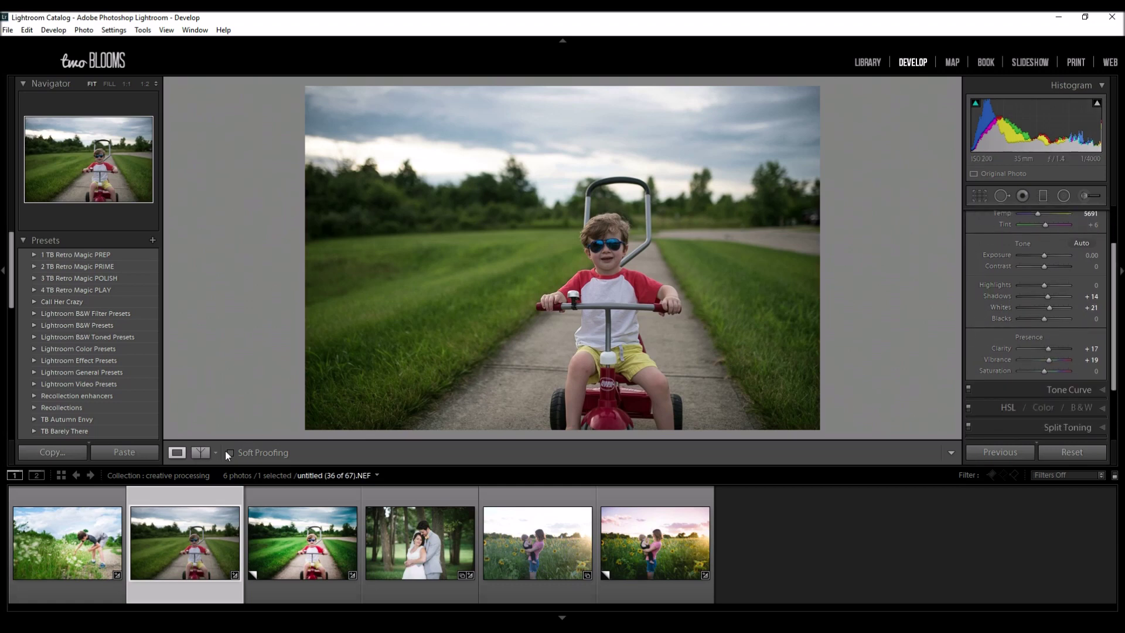
Compare Before/After in split, top/bottom and side-by-side layouts, then return to single view.
{"action": "left_click", "coordinate": [202, 453]}
{"action": "left_click", "coordinate": [201, 452]}
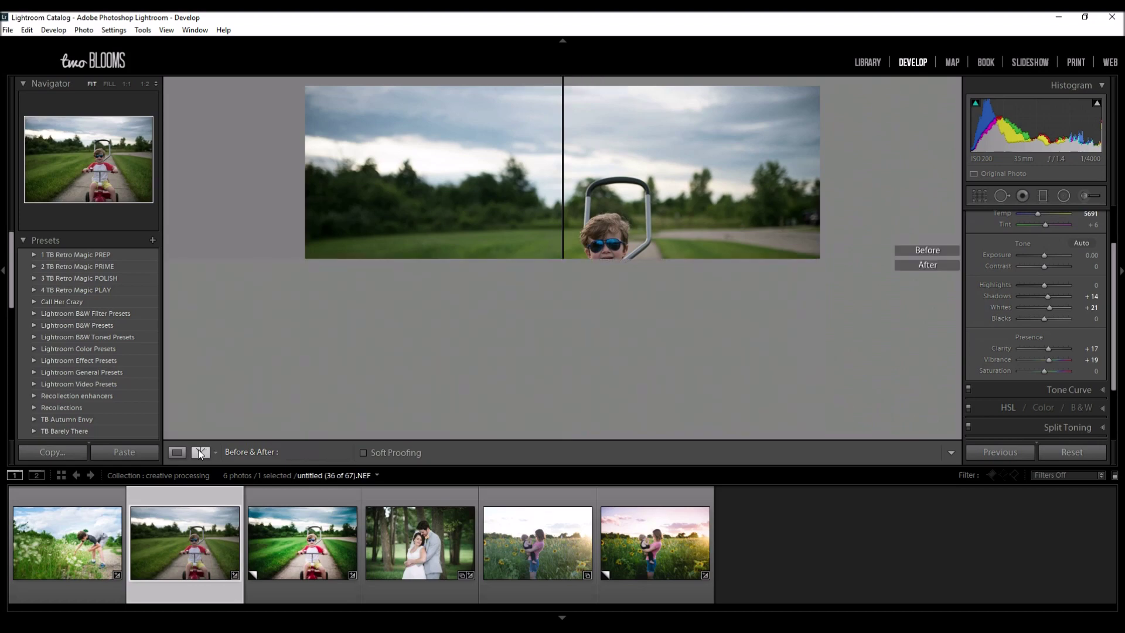
{"action": "left_click", "coordinate": [200, 453]}
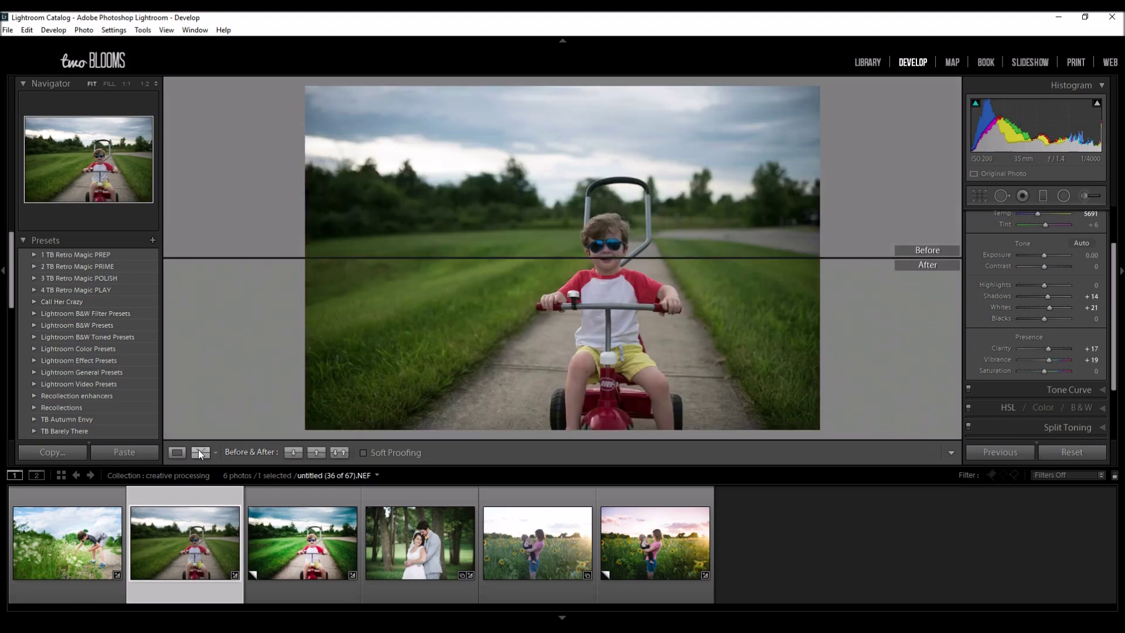
{"action": "left_click", "coordinate": [199, 452]}
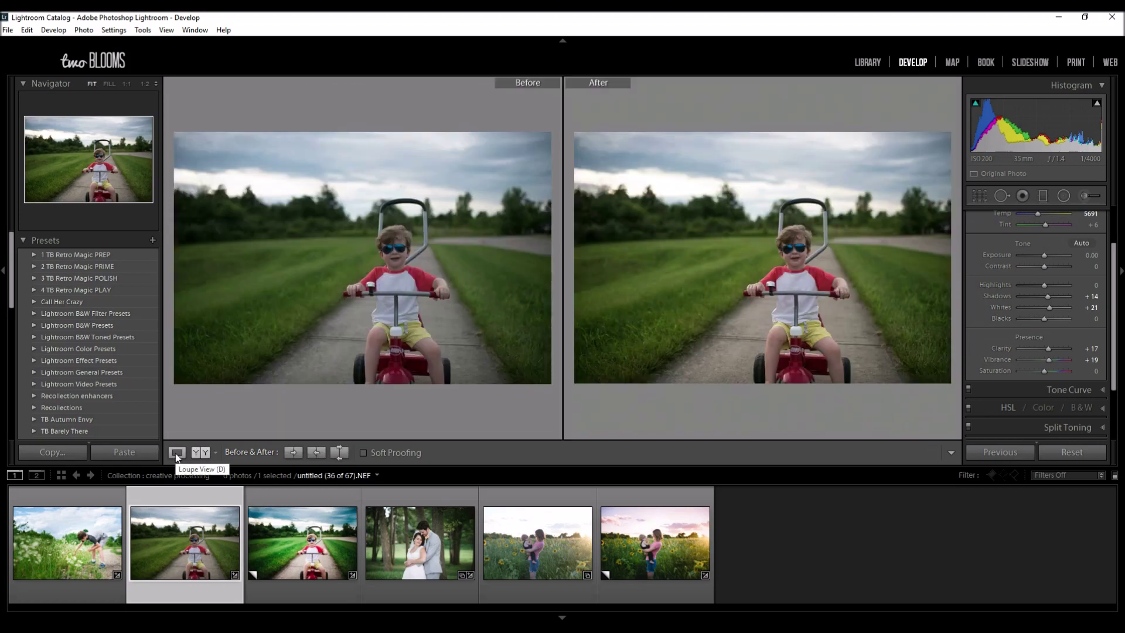
{"action": "left_click", "coordinate": [177, 452]}
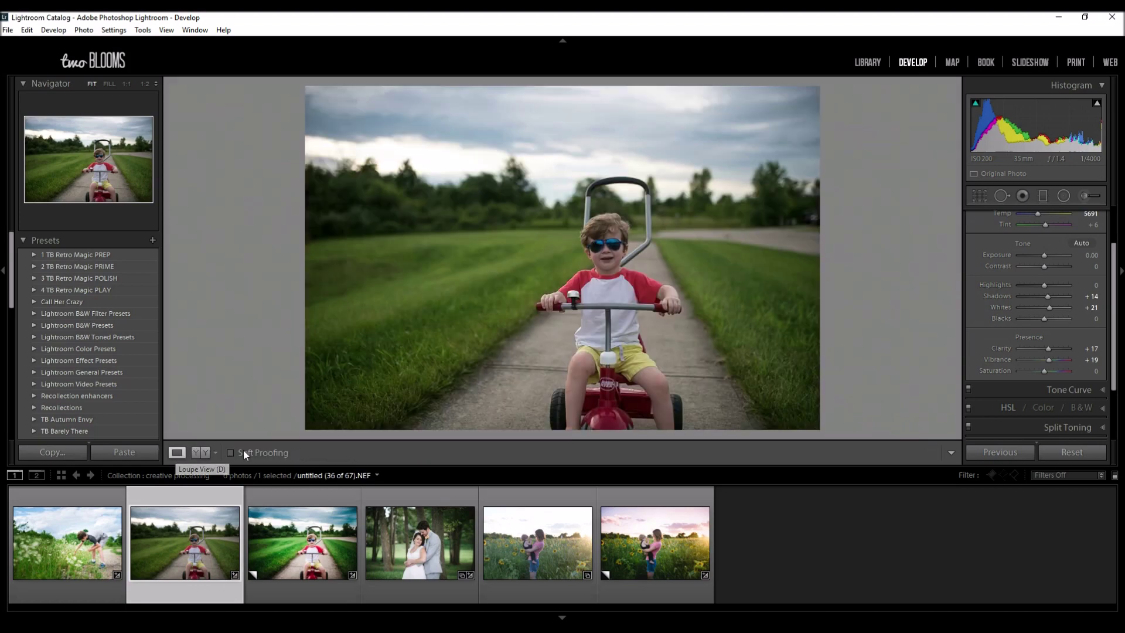
{"action": "scroll", "coordinate": [1104, 334], "scroll_direction": "down", "scroll_amount": 3}
Add three points to the RGB tone curve and lift the upper highlight point.
{"action": "left_click", "coordinate": [1101, 326]}
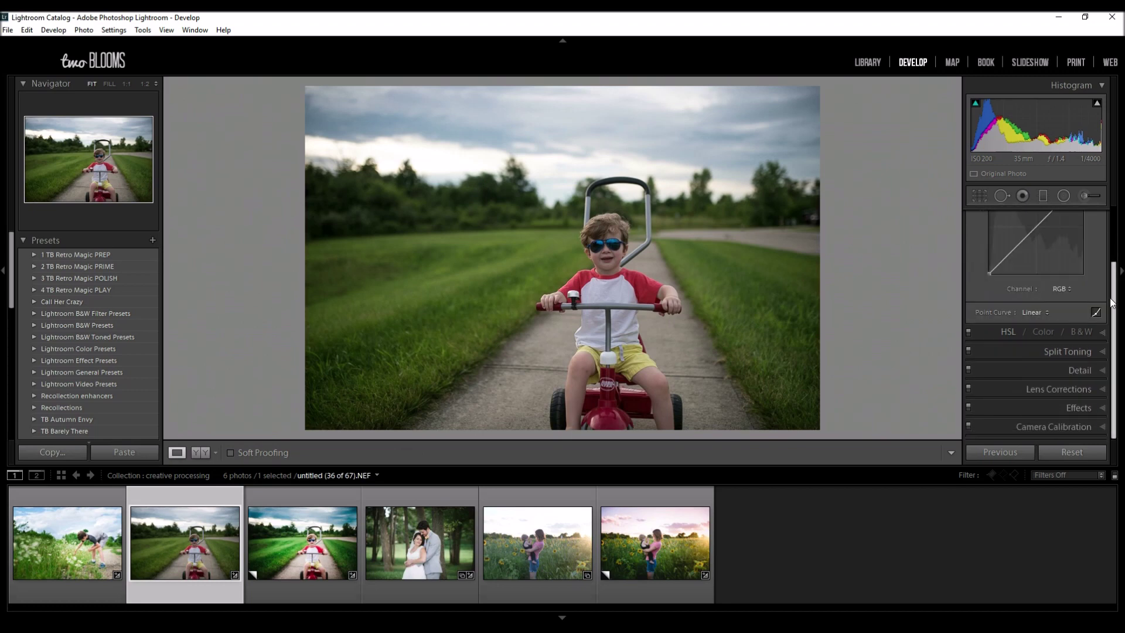
{"action": "left_click_drag", "start_coordinate": [1113, 290], "coordinate": [1113, 243]}
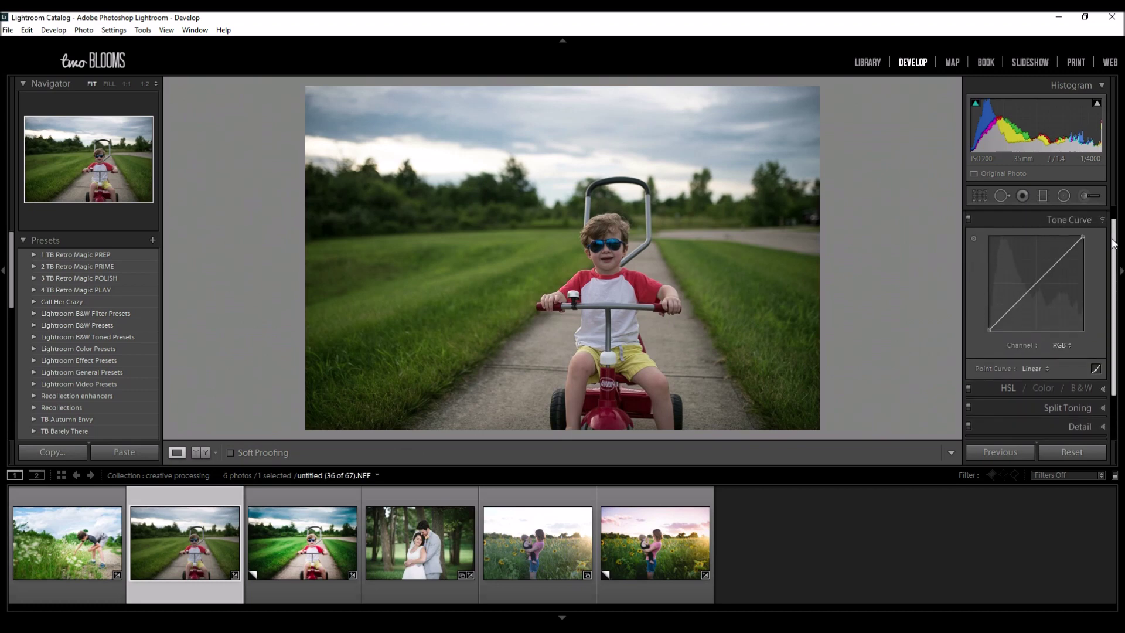
{"action": "left_click", "coordinate": [1006, 311]}
{"action": "left_click", "coordinate": [1035, 283]}
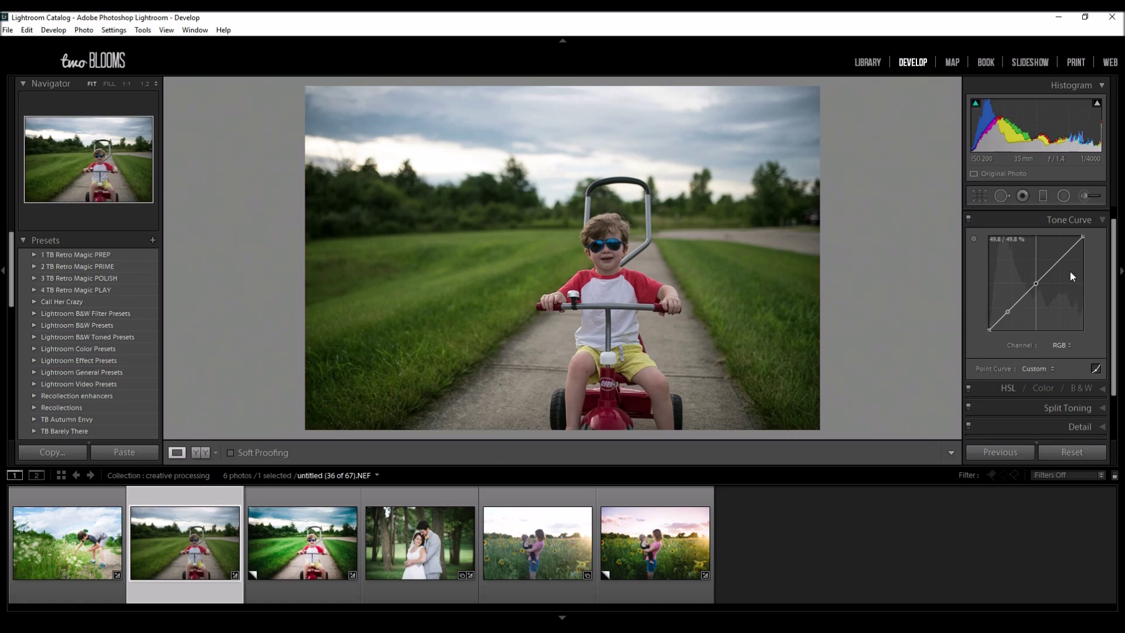
{"action": "left_click", "coordinate": [1063, 256]}
{"action": "left_click_drag", "start_coordinate": [1063, 256], "coordinate": [1033, 278]}
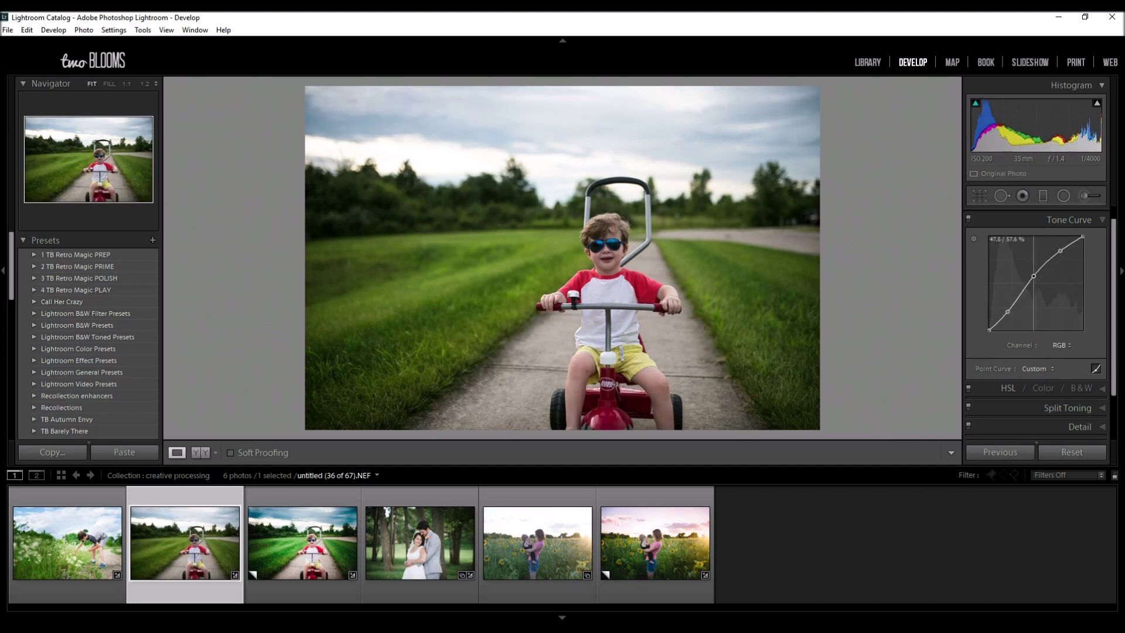
{"action": "left_click_drag", "start_coordinate": [1060, 251], "coordinate": [1061, 248]}
Pull the shadow curve point down while keeping the black point at full black.
{"action": "left_click_drag", "start_coordinate": [1008, 314], "coordinate": [1004, 314]}
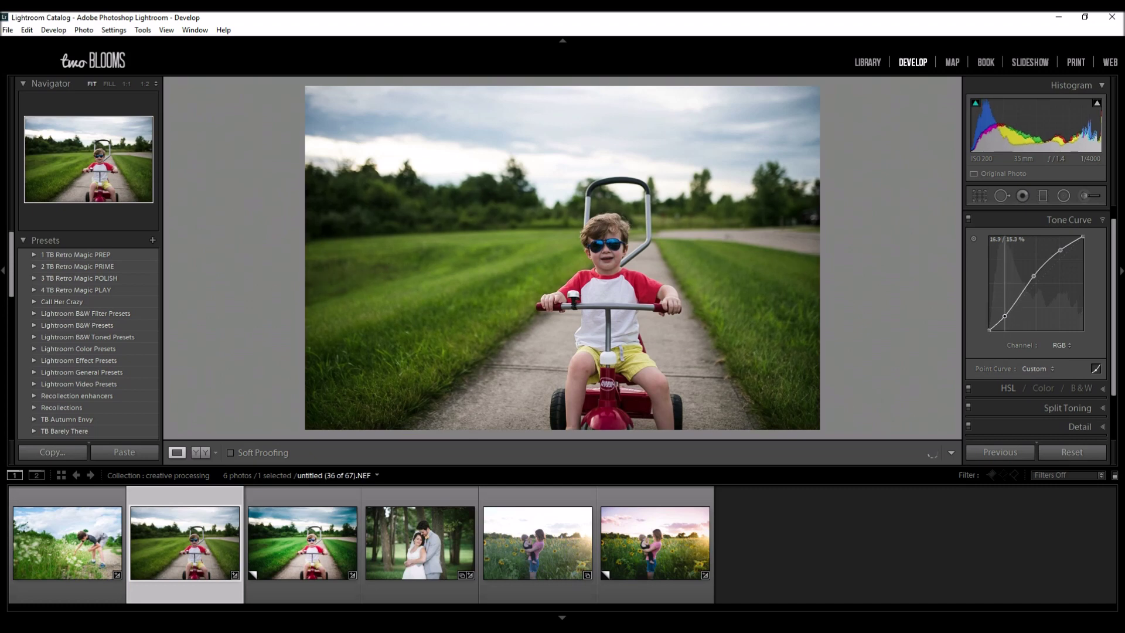
{"action": "left_click_drag", "start_coordinate": [1004, 316], "coordinate": [1004, 317]}
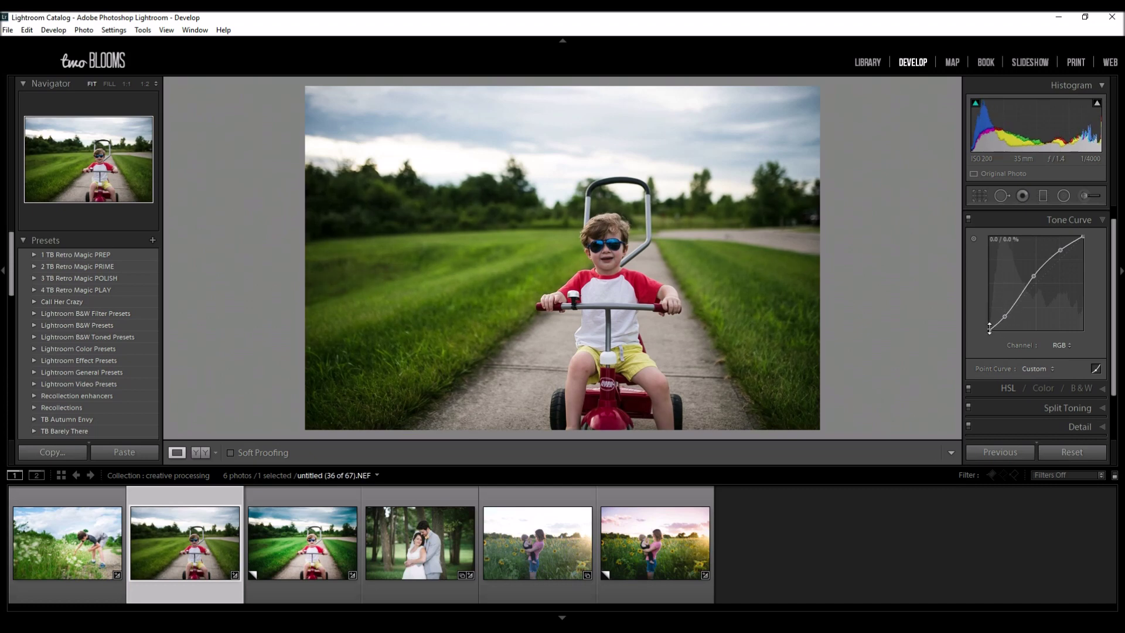
{"action": "left_click_drag", "start_coordinate": [989, 329], "coordinate": [989, 321]}
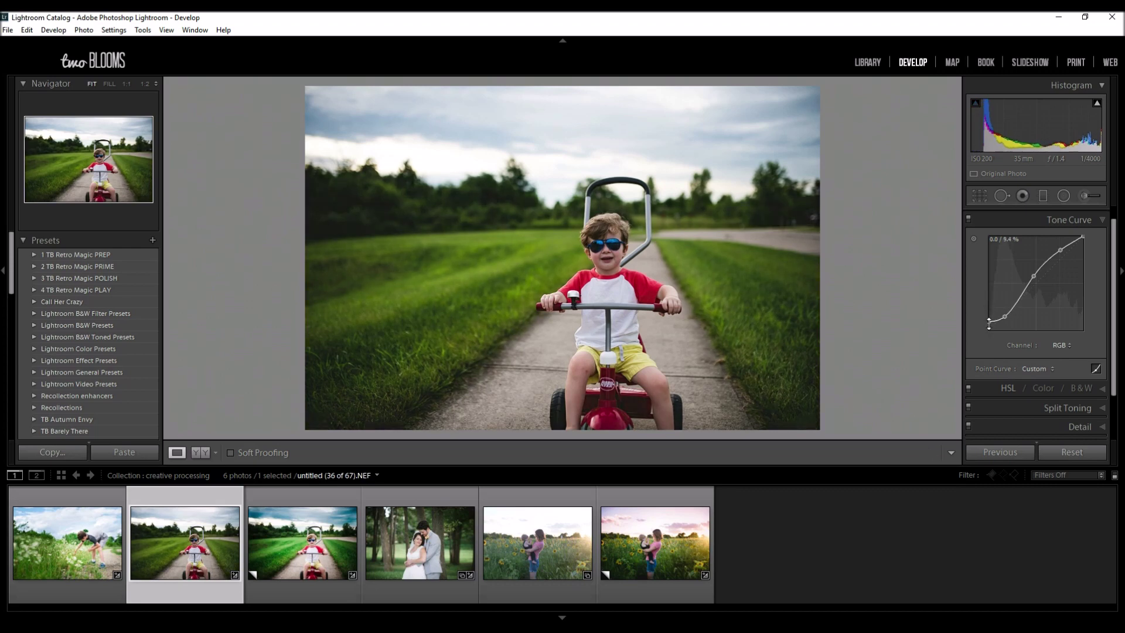
{"action": "left_click_drag", "start_coordinate": [989, 321], "coordinate": [987, 343]}
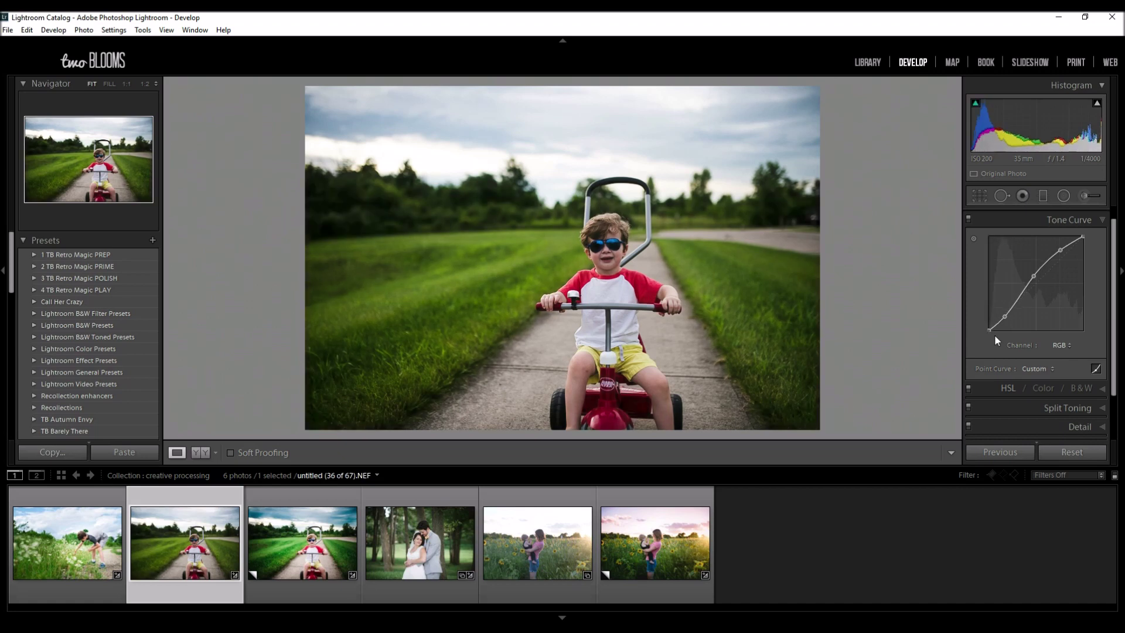
{"action": "left_click_drag", "start_coordinate": [1005, 314], "coordinate": [1005, 318]}
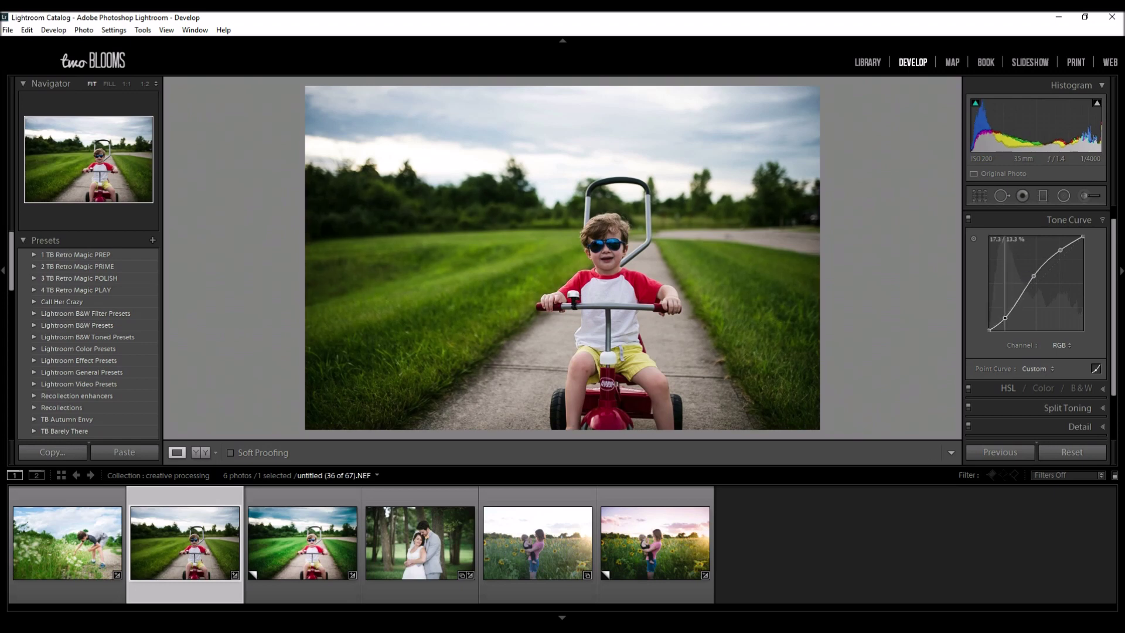
Delete the extra midpoint curve point and lift the highlight point to 88.2%.
{"action": "left_click", "coordinate": [1024, 282]}
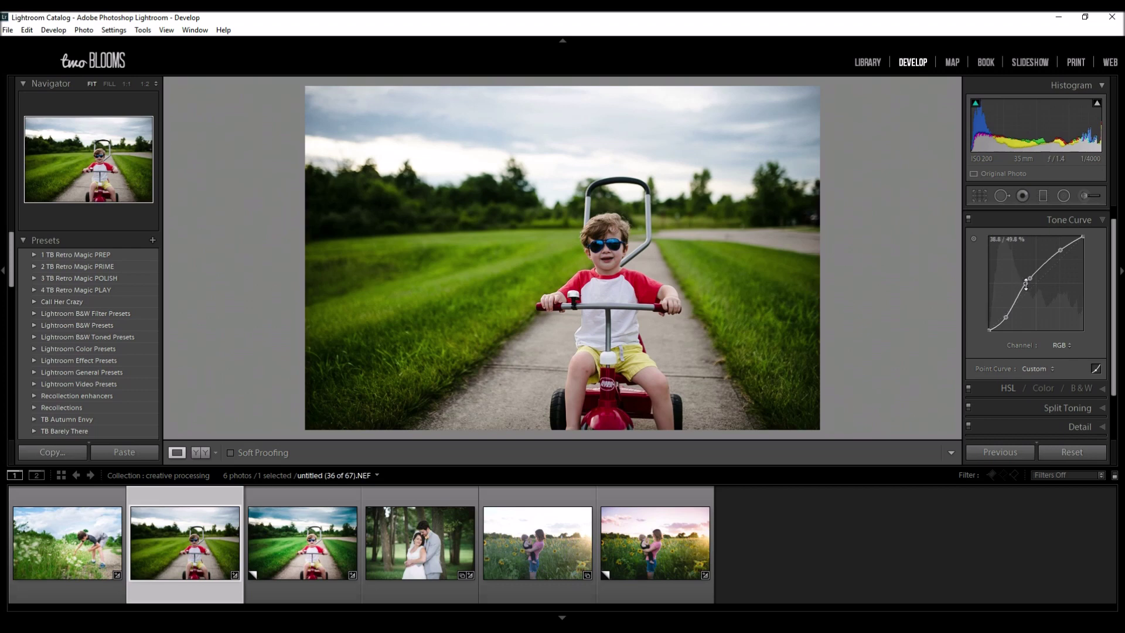
{"action": "right_click", "coordinate": [1025, 284]}
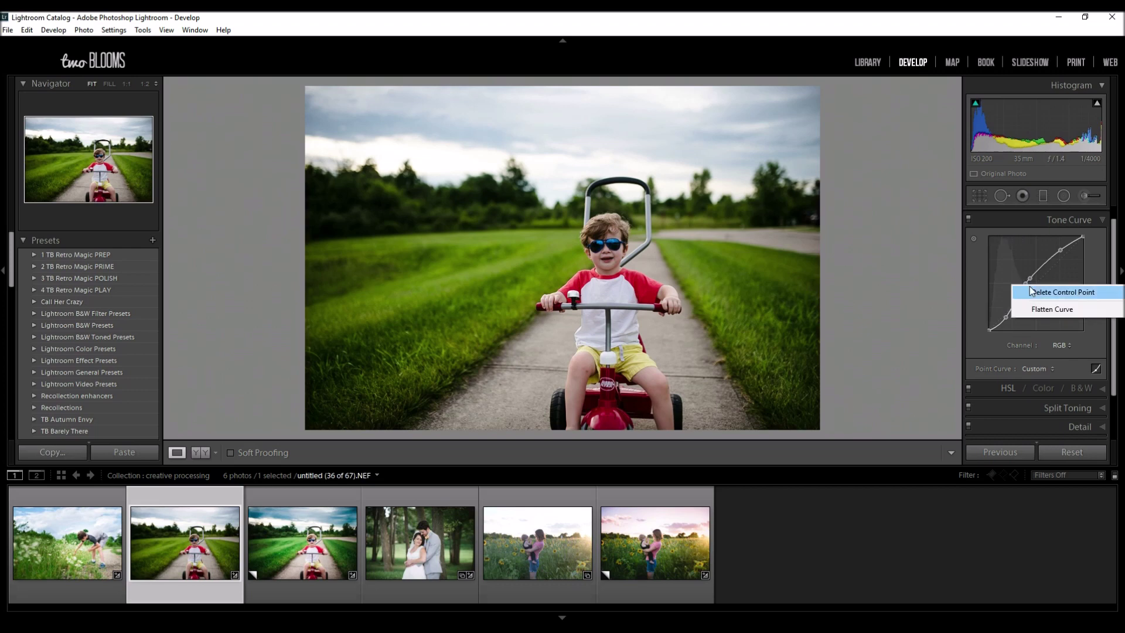
{"action": "left_click", "coordinate": [1034, 291]}
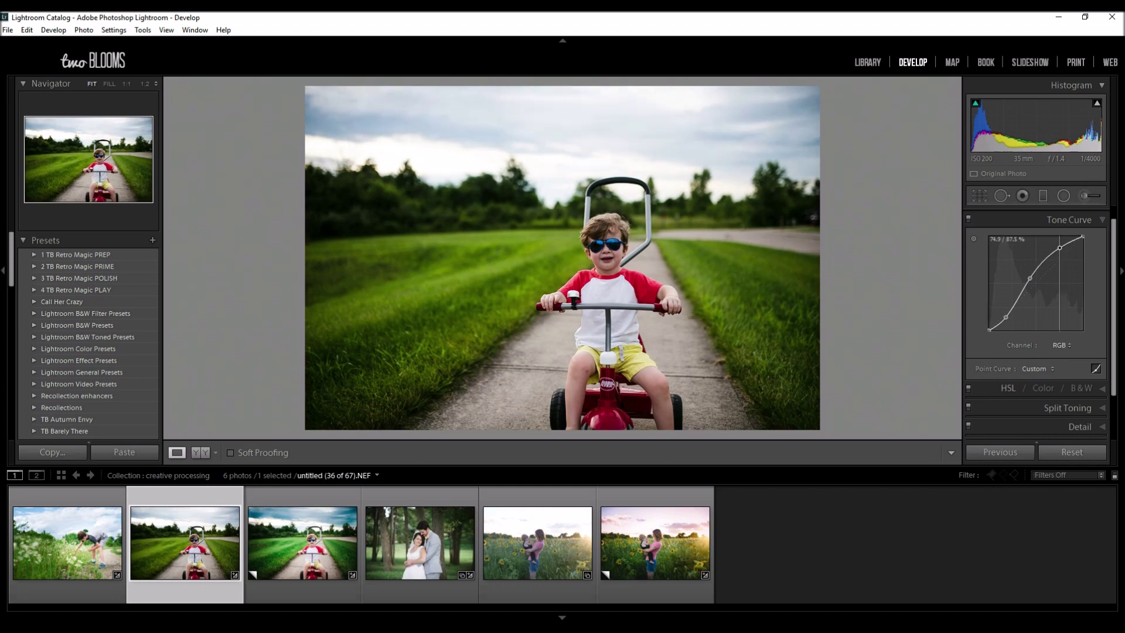
{"action": "left_click_drag", "start_coordinate": [1060, 250], "coordinate": [1059, 247]}
{"action": "scroll", "coordinate": [1118, 299], "scroll_direction": "down", "scroll_amount": 2}
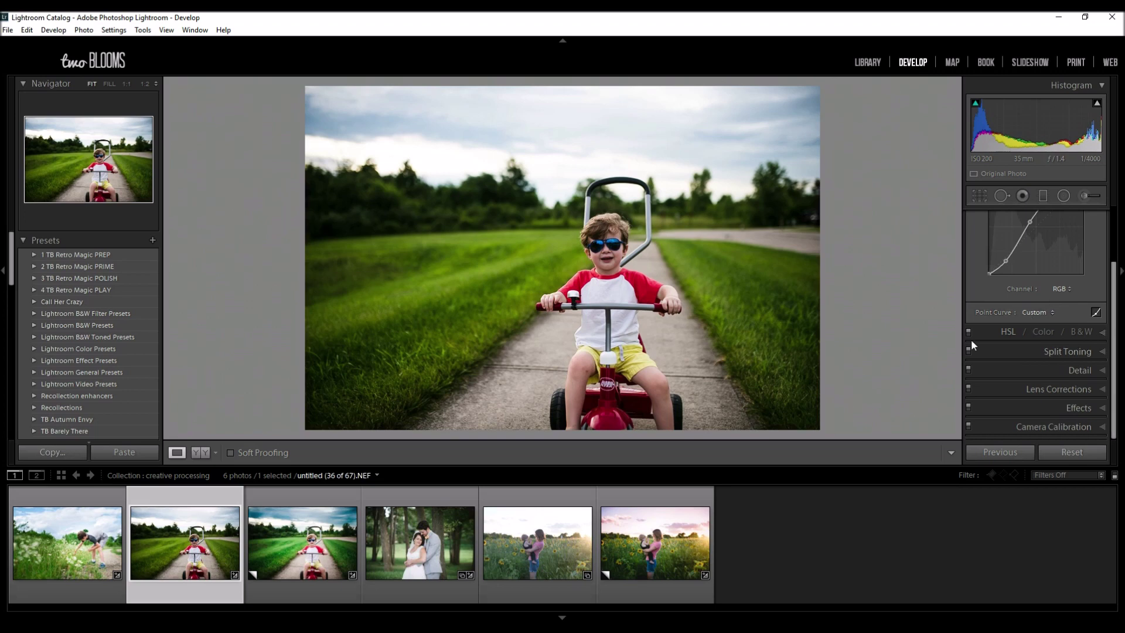
In HSL, shift the Green hue right and lower Green saturation to about -29.
{"action": "left_click", "coordinate": [1101, 337]}
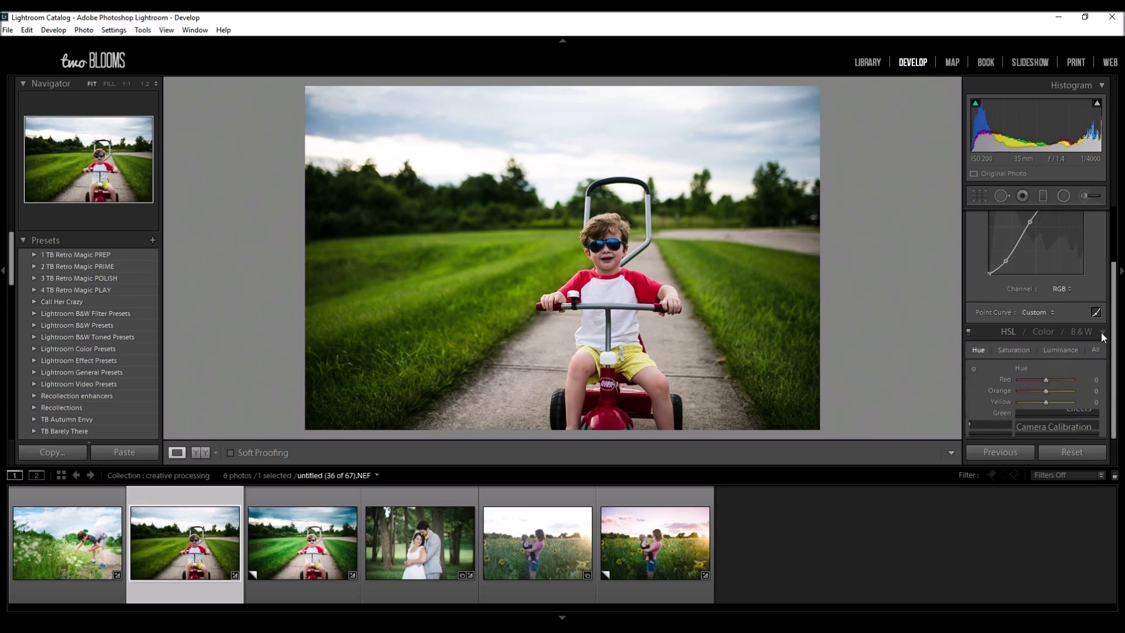
{"action": "left_click_drag", "start_coordinate": [1115, 305], "coordinate": [1115, 287]}
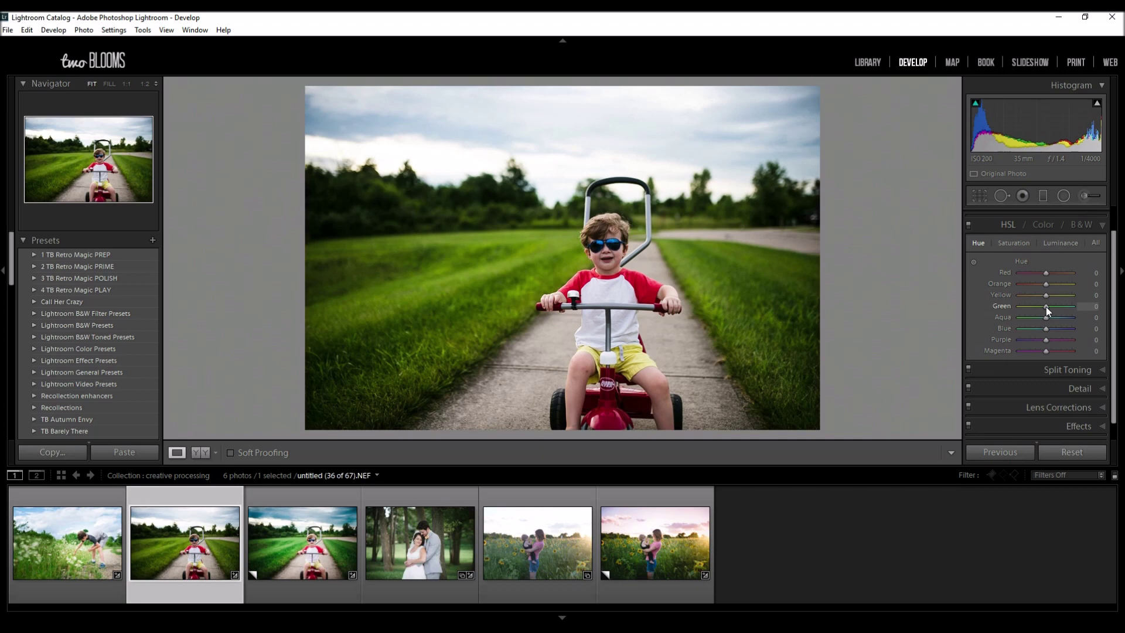
{"action": "left_click_drag", "start_coordinate": [1048, 307], "coordinate": [1052, 306]}
{"action": "left_click_drag", "start_coordinate": [1057, 306], "coordinate": [1058, 306]}
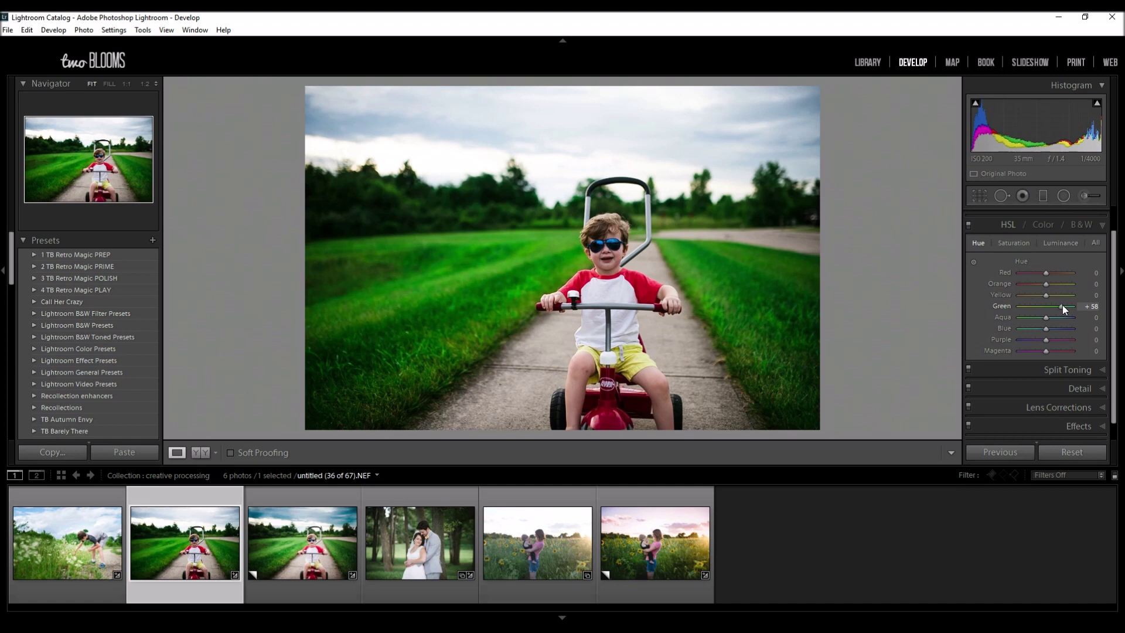
{"action": "left_click", "coordinate": [1011, 243]}
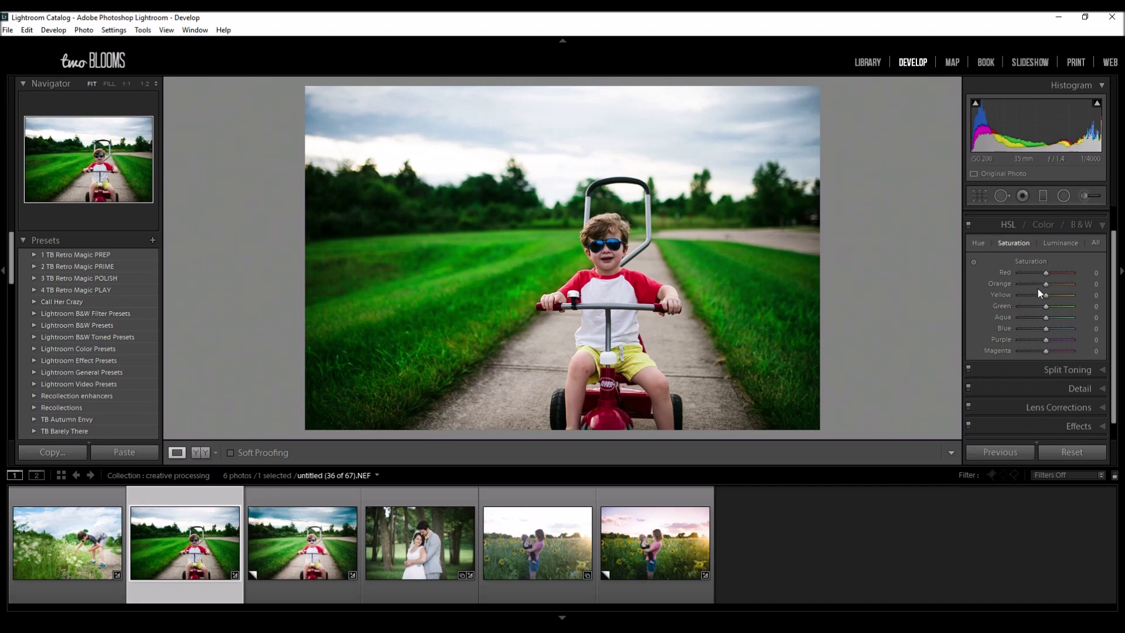
{"action": "left_click_drag", "start_coordinate": [1046, 306], "coordinate": [1039, 307]}
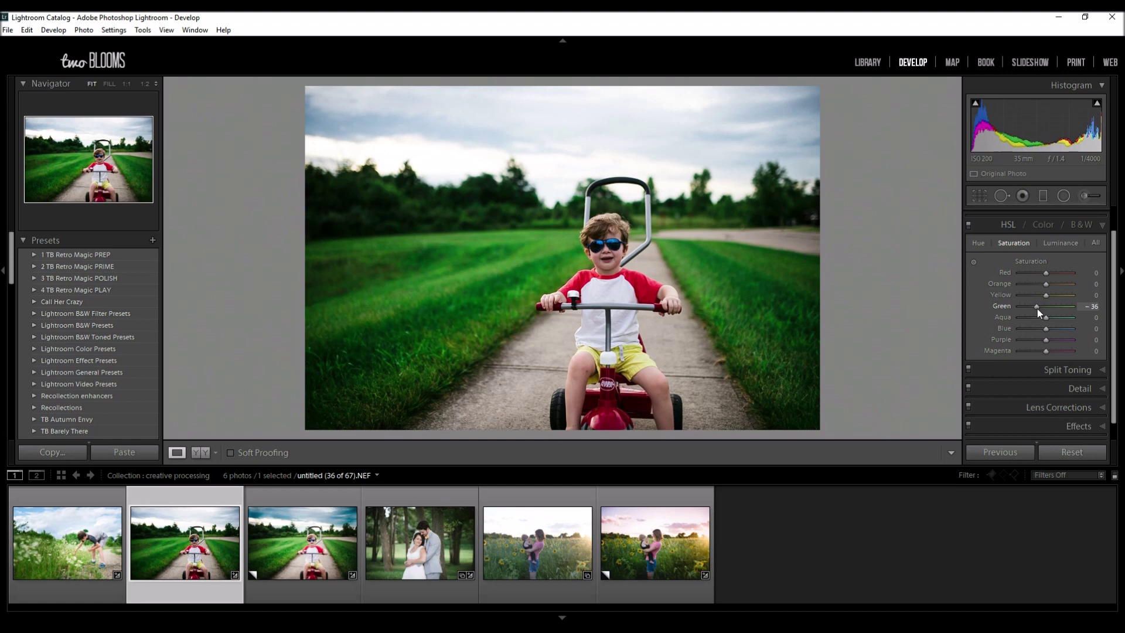
{"action": "left_click_drag", "start_coordinate": [1037, 308], "coordinate": [1038, 308]}
Raise Green luminance to +33 and Yellow luminance to +36.
{"action": "left_click", "coordinate": [1056, 240]}
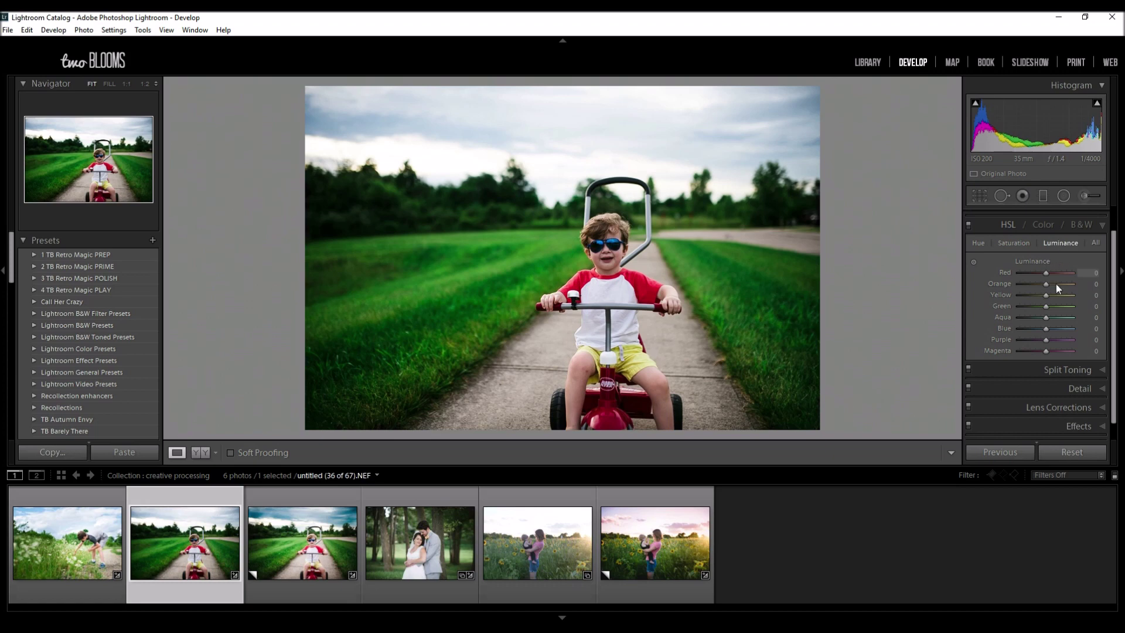
{"action": "left_click", "coordinate": [1052, 306]}
{"action": "left_click_drag", "start_coordinate": [1052, 307], "coordinate": [1055, 308]}
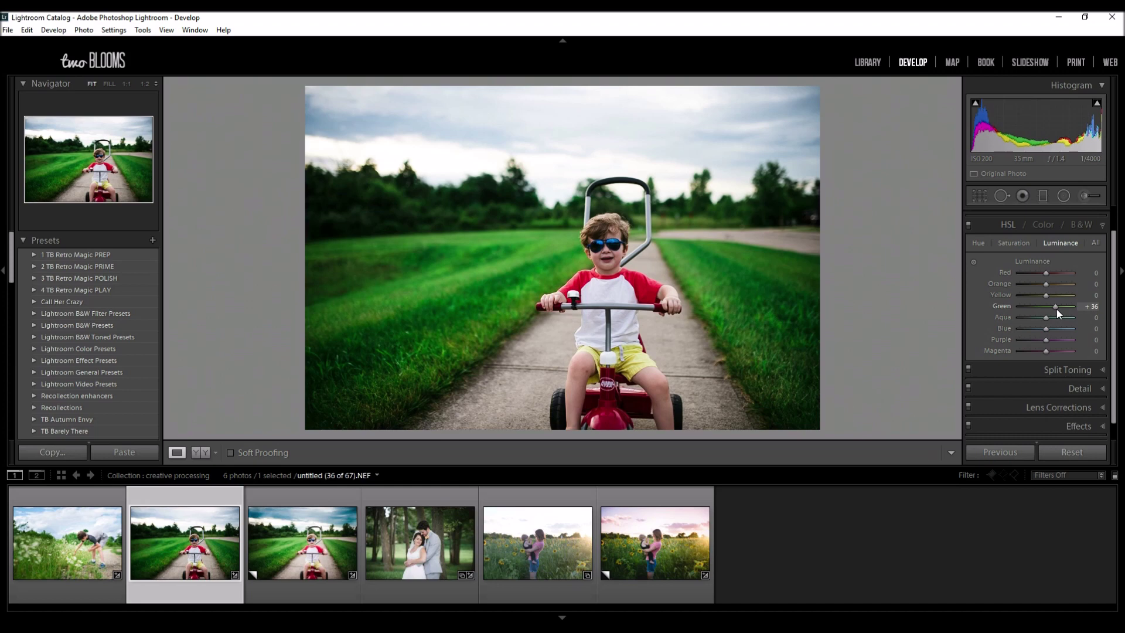
{"action": "left_click_drag", "start_coordinate": [1056, 308], "coordinate": [1055, 309]}
{"action": "left_click_drag", "start_coordinate": [1047, 302], "coordinate": [1055, 302]}
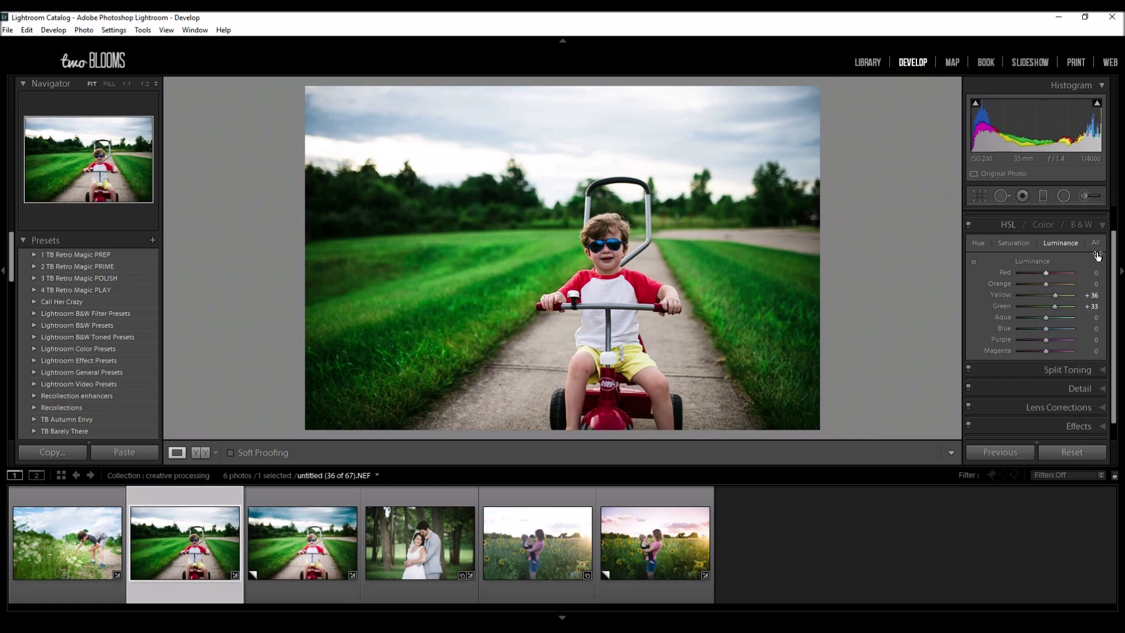
{"action": "scroll", "coordinate": [1113, 193], "scroll_direction": "up", "scroll_amount": 1}
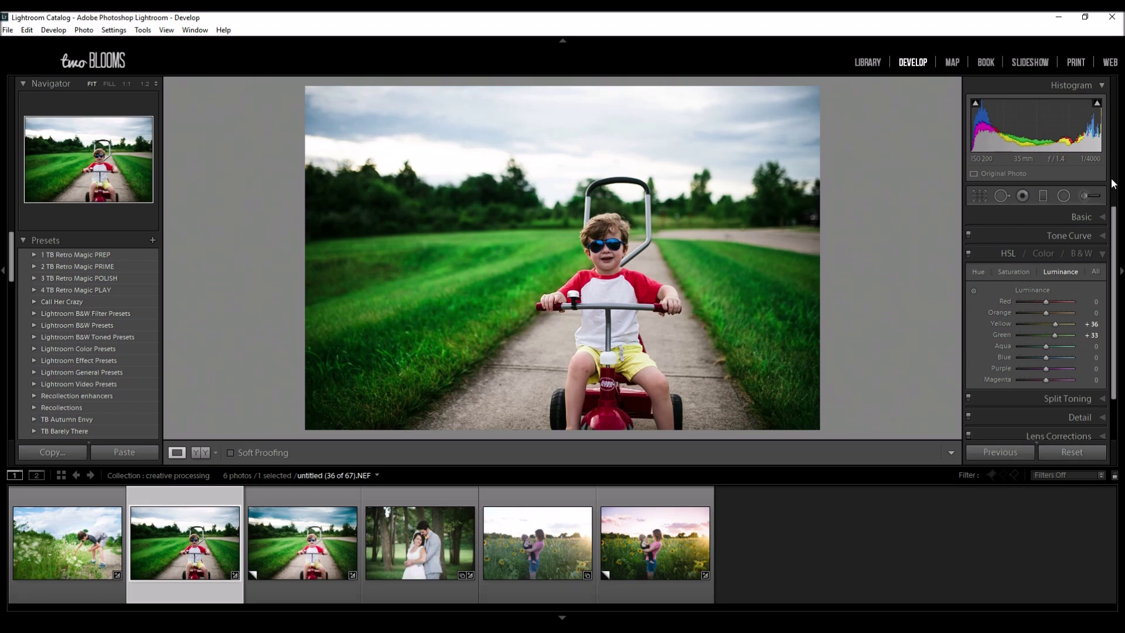
Paint a Dodge (Lighten) brush over the boy's face and hair, with Exposure at 0.51.
{"action": "left_click", "coordinate": [1085, 197]}
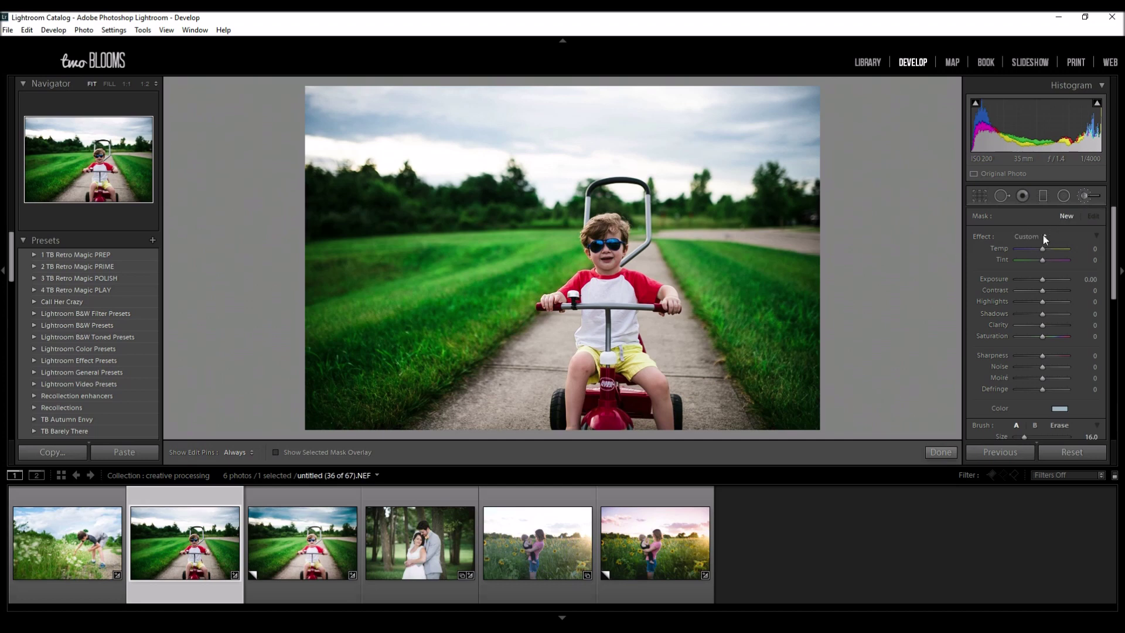
{"action": "left_click", "coordinate": [1034, 237]}
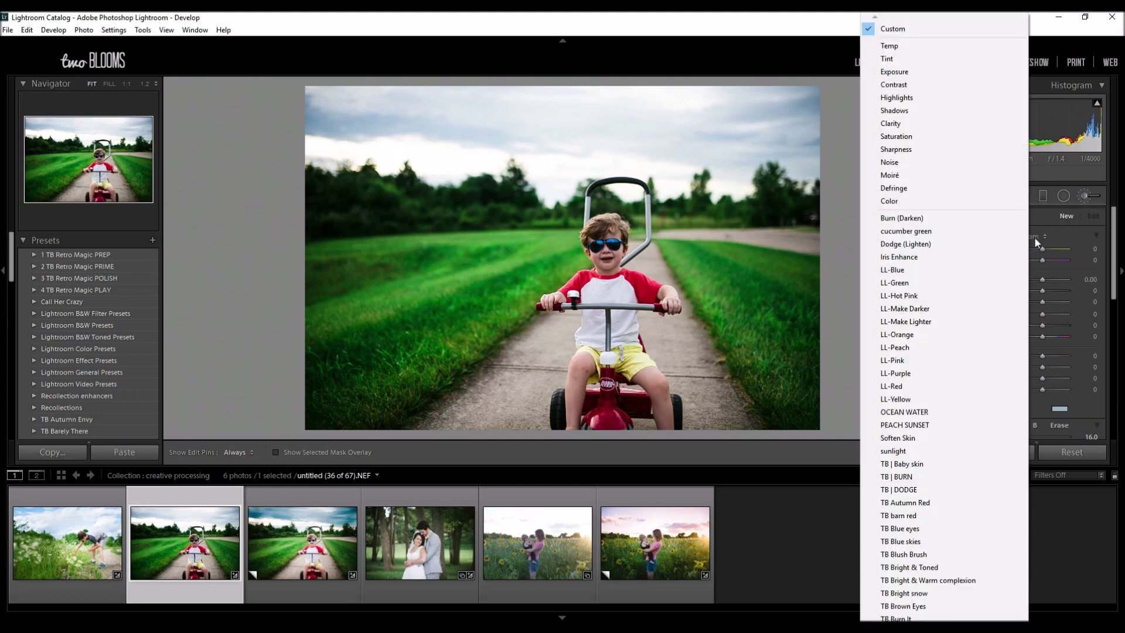
{"action": "left_click", "coordinate": [917, 244]}
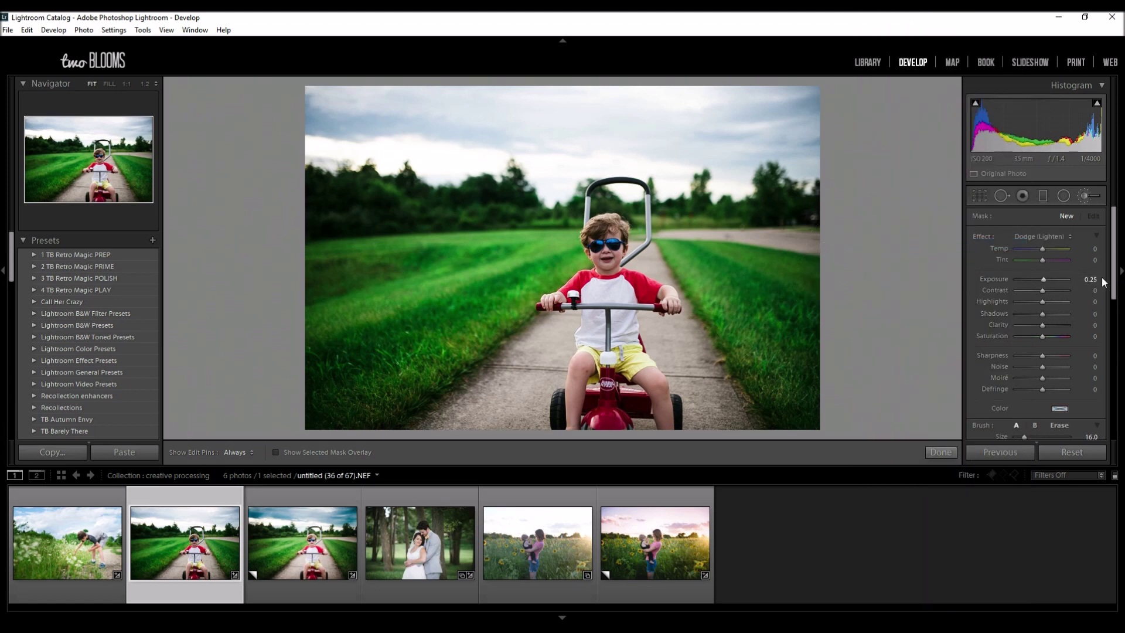
{"action": "key", "text": "h"}
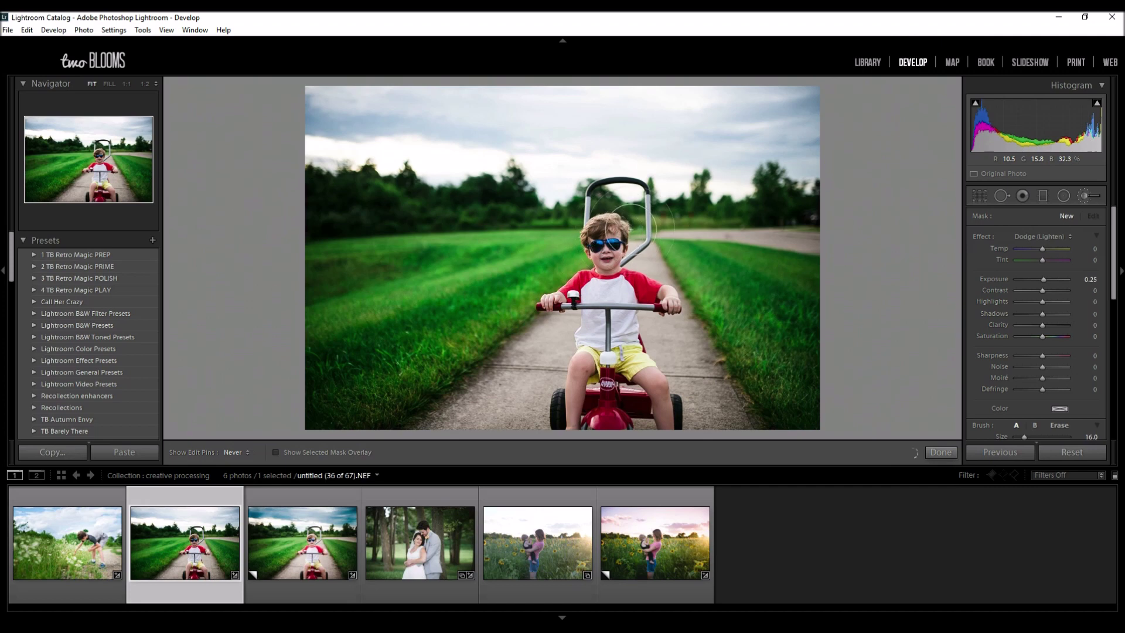
{"action": "mouse_move", "coordinate": [601, 257]}
{"action": "left_mouse_down"}
{"action": "mouse_move", "coordinate": [610, 234]}
{"action": "mouse_move", "coordinate": [603, 247]}
{"action": "left_mouse_up"}
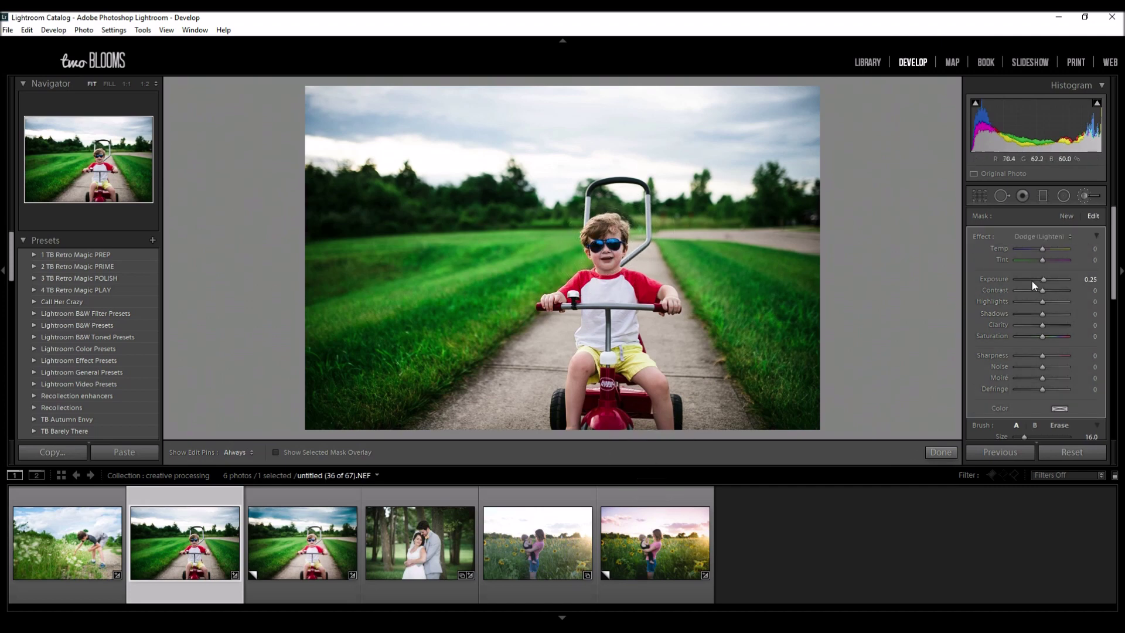
{"action": "key", "text": "h"}
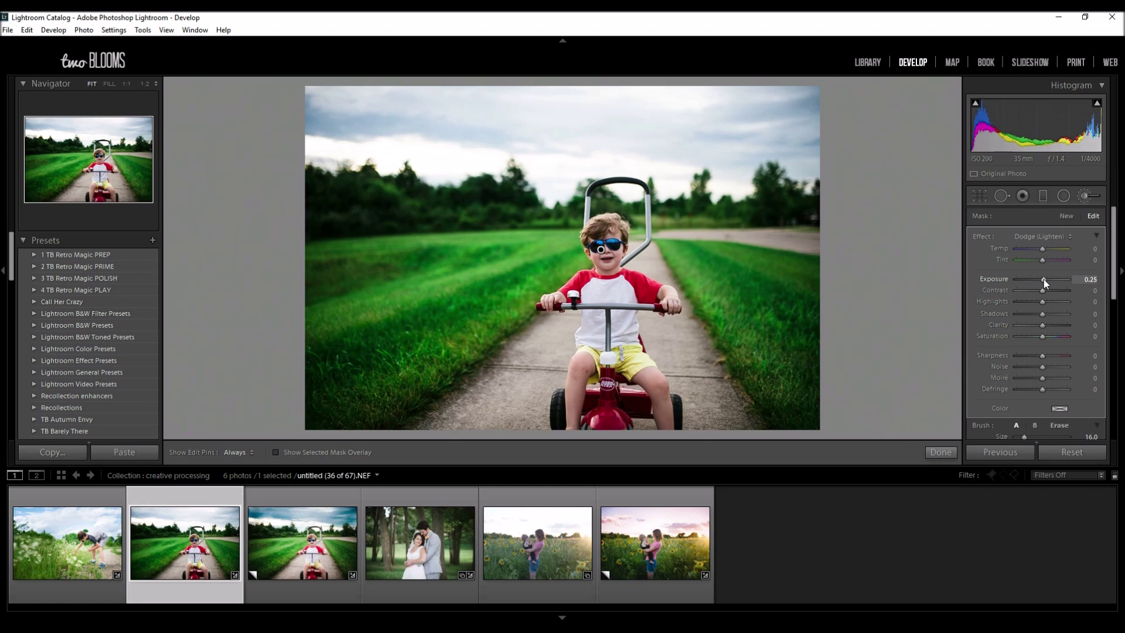
{"action": "left_click_drag", "start_coordinate": [1043, 279], "coordinate": [1045, 278]}
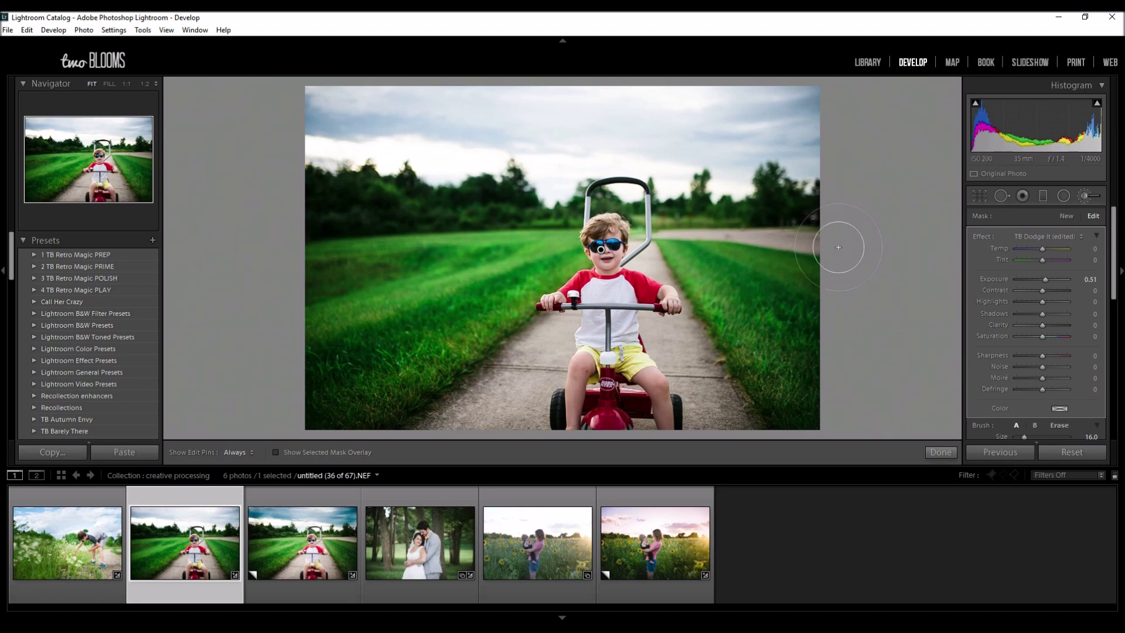
Paint a new Burn (Darken) brush adjustment across the sky.
{"action": "left_click", "coordinate": [1067, 215]}
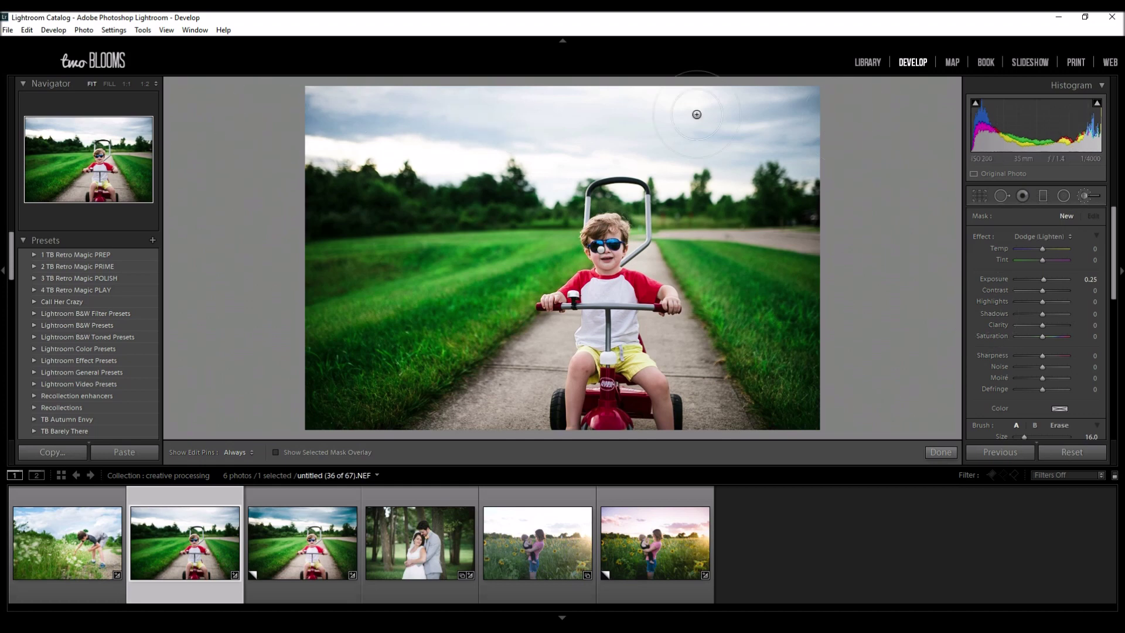
{"action": "left_click", "coordinate": [1065, 237]}
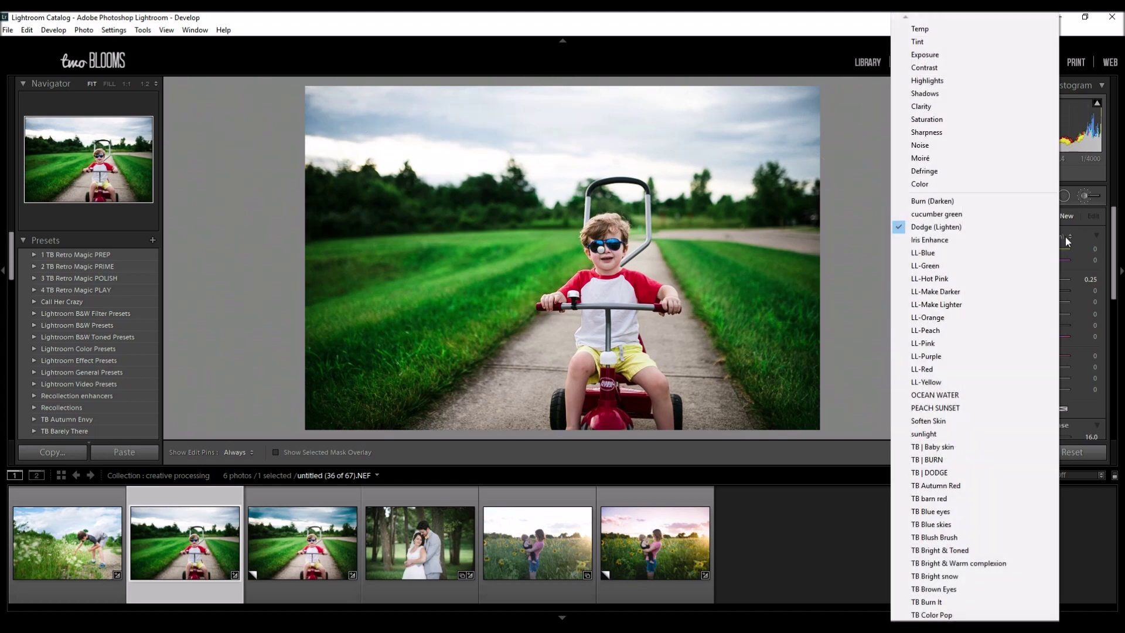
{"action": "left_click", "coordinate": [924, 201]}
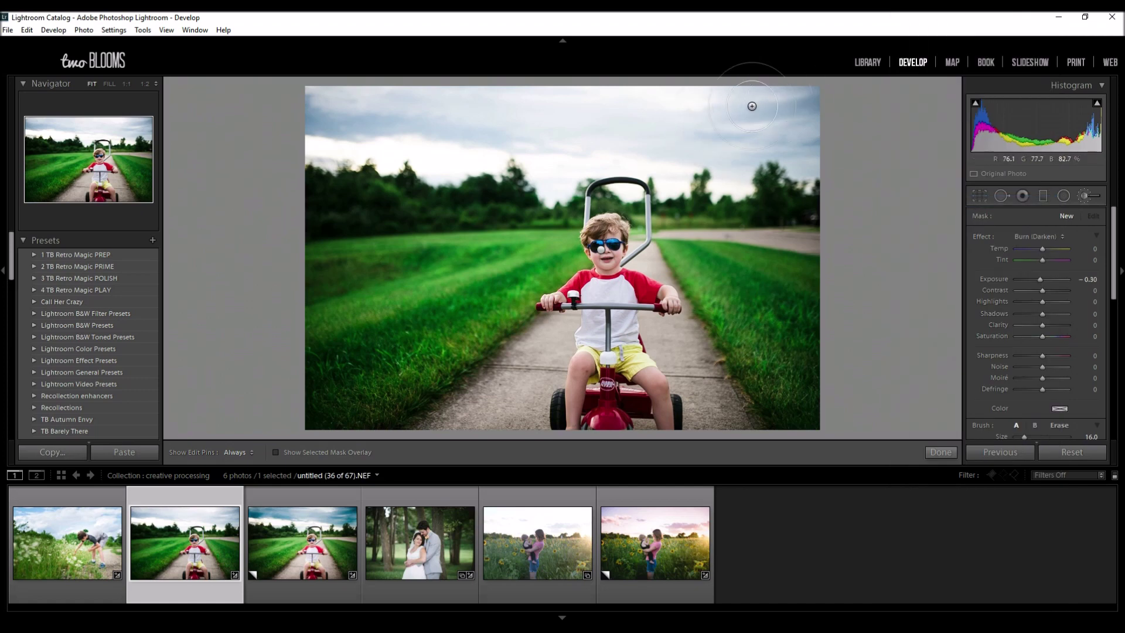
{"action": "key", "text": "h"}
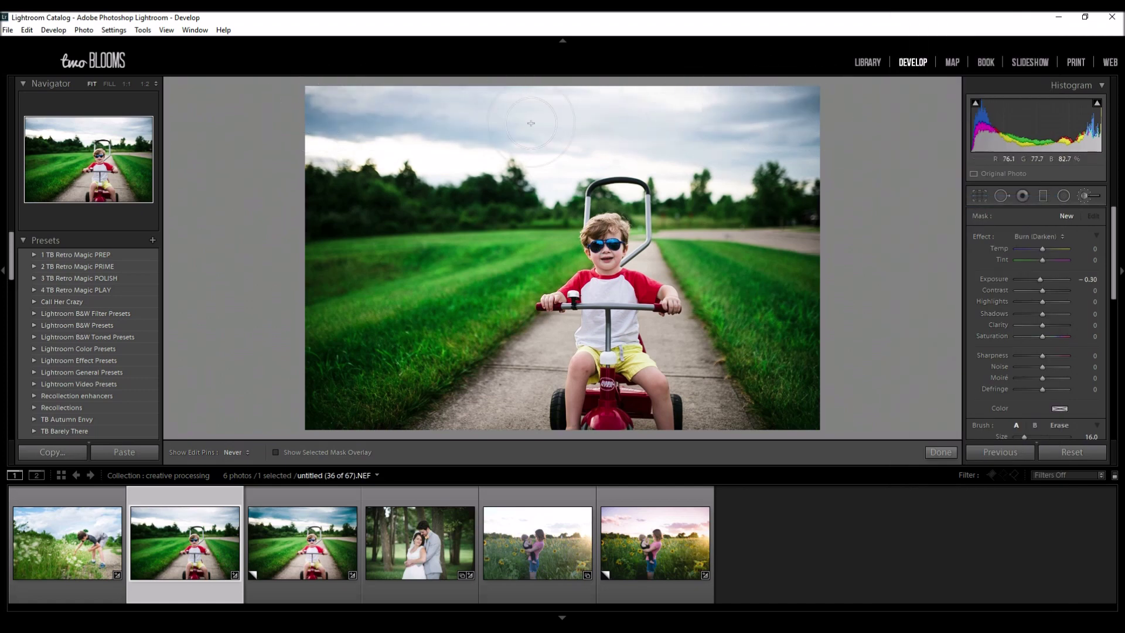
{"action": "mouse_move", "coordinate": [585, 161]}
{"action": "left_mouse_down"}
{"action": "mouse_move", "coordinate": [724, 132]}
{"action": "mouse_move", "coordinate": [522, 142]}
{"action": "mouse_move", "coordinate": [696, 110]}
{"action": "mouse_move", "coordinate": [280, 122]}
{"action": "mouse_move", "coordinate": [369, 137]}
{"action": "mouse_move", "coordinate": [358, 146]}
{"action": "mouse_move", "coordinate": [590, 130]}
{"action": "mouse_move", "coordinate": [431, 126]}
{"action": "mouse_move", "coordinate": [734, 116]}
{"action": "mouse_move", "coordinate": [557, 119]}
{"action": "mouse_move", "coordinate": [482, 100]}
{"action": "mouse_move", "coordinate": [805, 95]}
{"action": "mouse_move", "coordinate": [615, 138]}
{"action": "mouse_move", "coordinate": [783, 135]}
{"action": "mouse_move", "coordinate": [791, 152]}
{"action": "mouse_move", "coordinate": [488, 136]}
{"action": "mouse_move", "coordinate": [788, 95]}
{"action": "mouse_move", "coordinate": [650, 125]}
{"action": "mouse_move", "coordinate": [816, 102]}
{"action": "mouse_move", "coordinate": [767, 122]}
{"action": "mouse_move", "coordinate": [371, 129]}
{"action": "mouse_move", "coordinate": [610, 113]}
{"action": "left_mouse_up"}
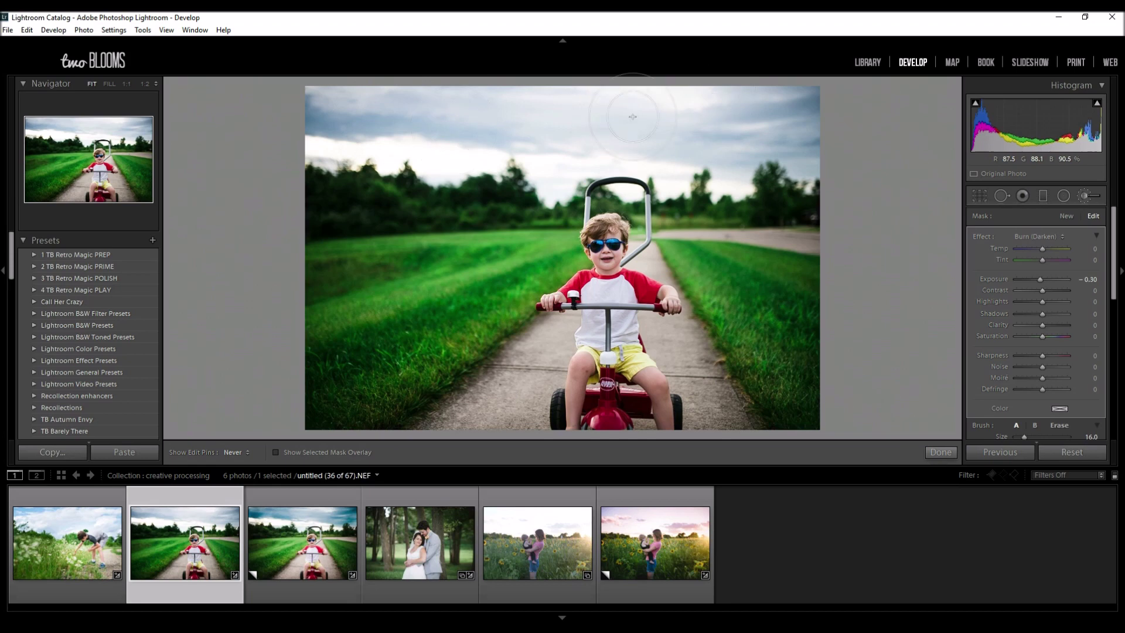
{"action": "key", "text": "h"}
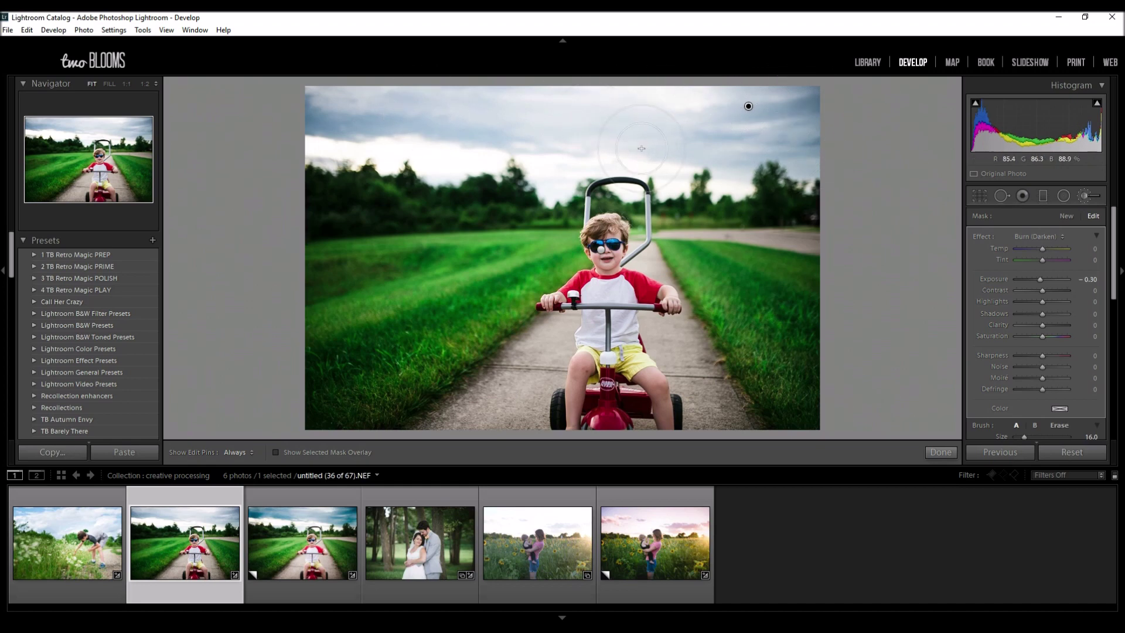
Burn more of the sky with another brush and lower its exposure to -0.51.
{"action": "left_click", "coordinate": [1067, 215]}
{"action": "left_click", "coordinate": [698, 121]}
{"action": "key", "text": "h"}
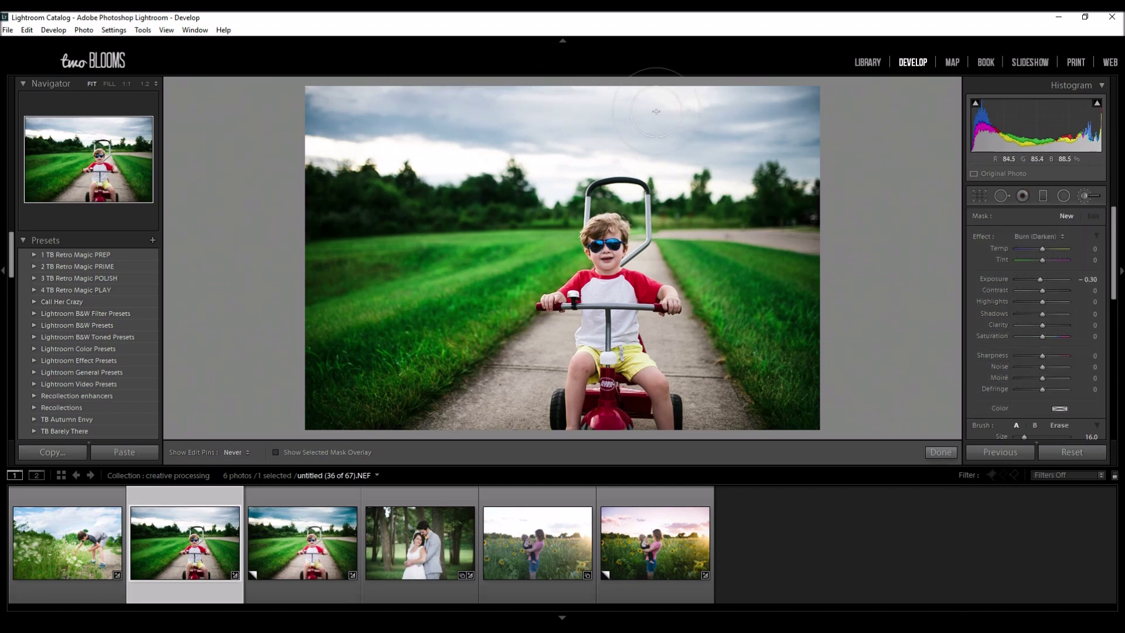
{"action": "left_click_drag", "start_coordinate": [656, 111], "coordinate": [450, 143]}
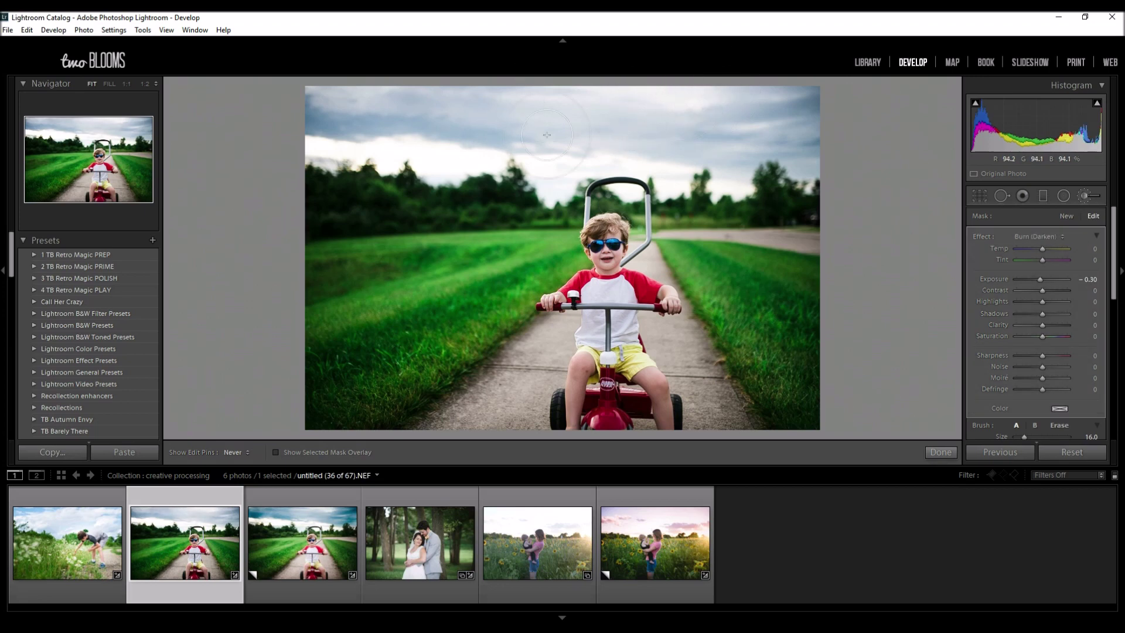
{"action": "key", "text": "h"}
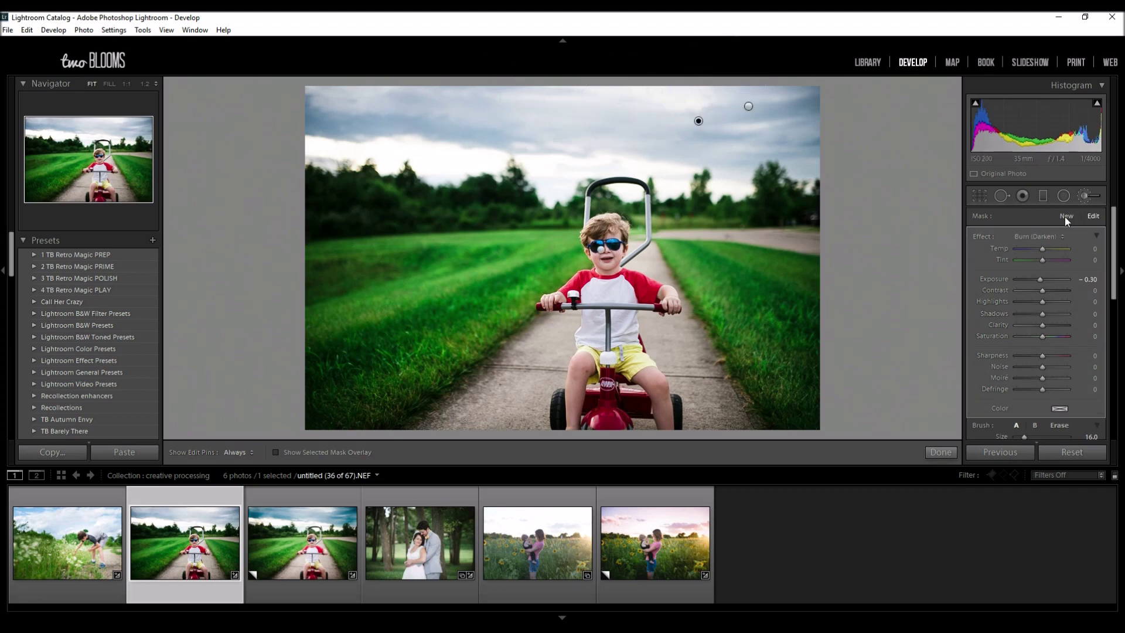
{"action": "left_click_drag", "start_coordinate": [1039, 279], "coordinate": [1037, 279]}
Add one more brush adjustment and set its exposure to -0.51.
{"action": "left_click", "coordinate": [1066, 215]}
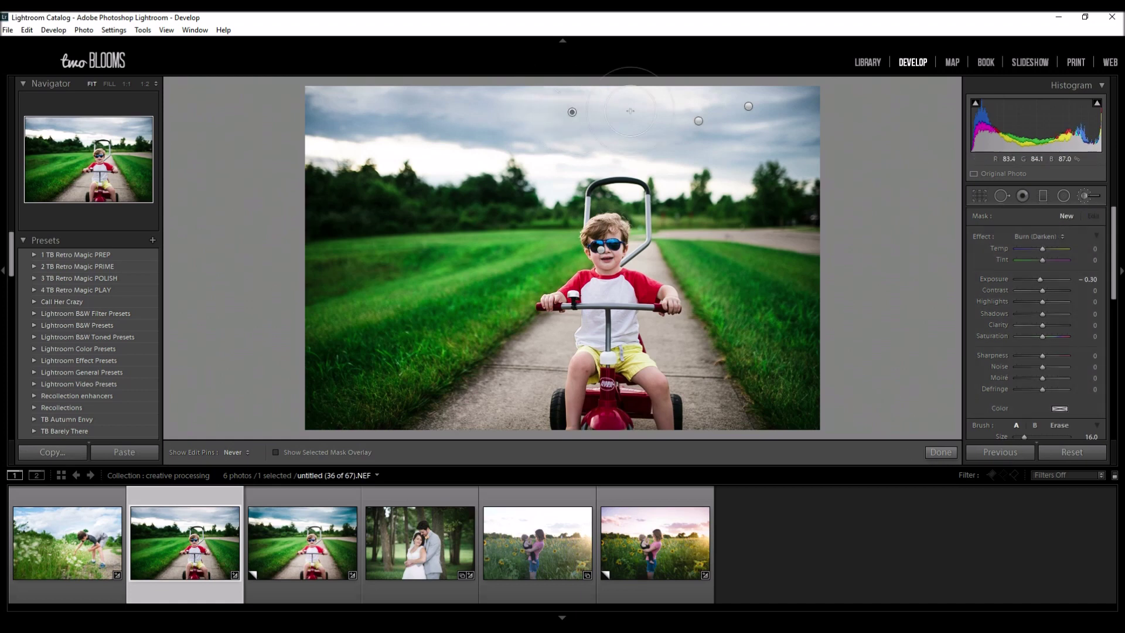
{"action": "key", "text": "h"}
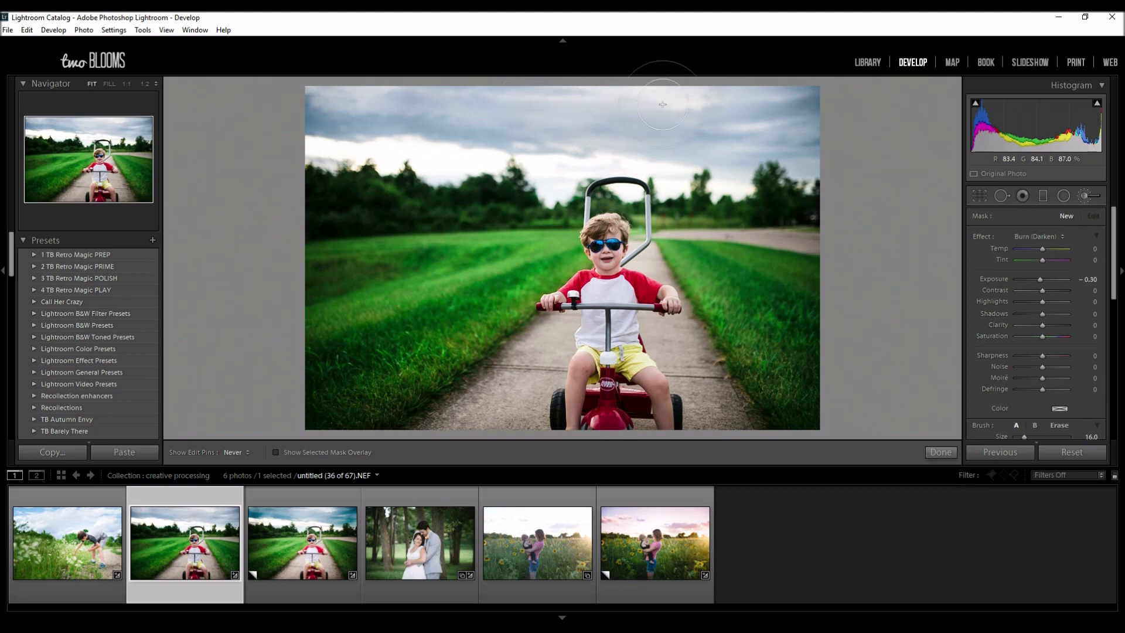
{"action": "key", "text": "h"}
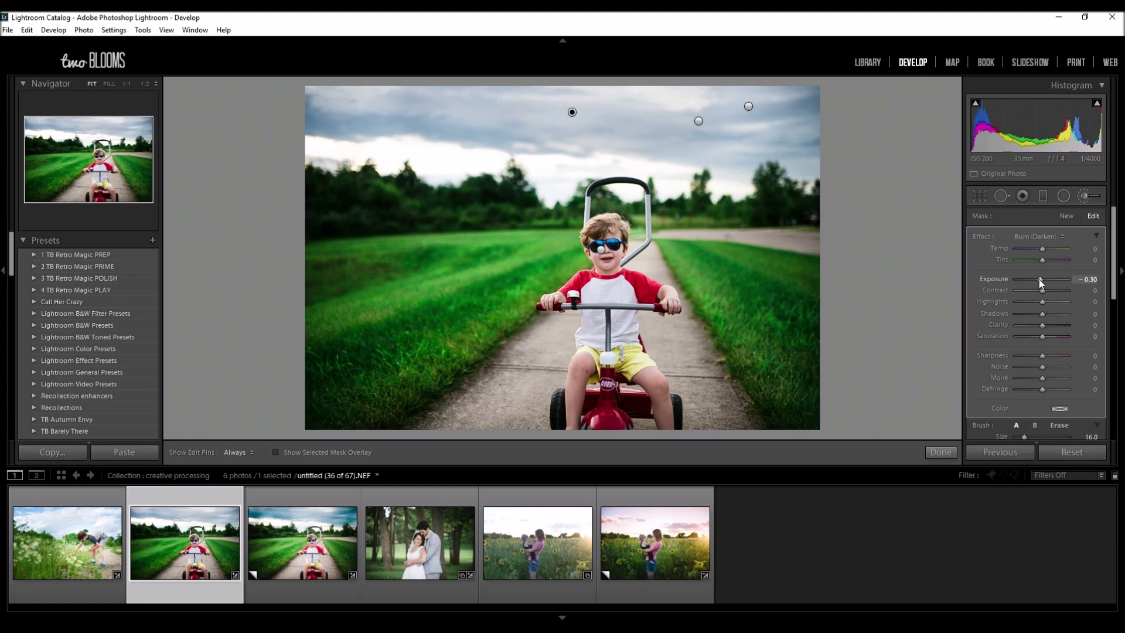
{"action": "left_click_drag", "start_coordinate": [1039, 279], "coordinate": [1038, 280]}
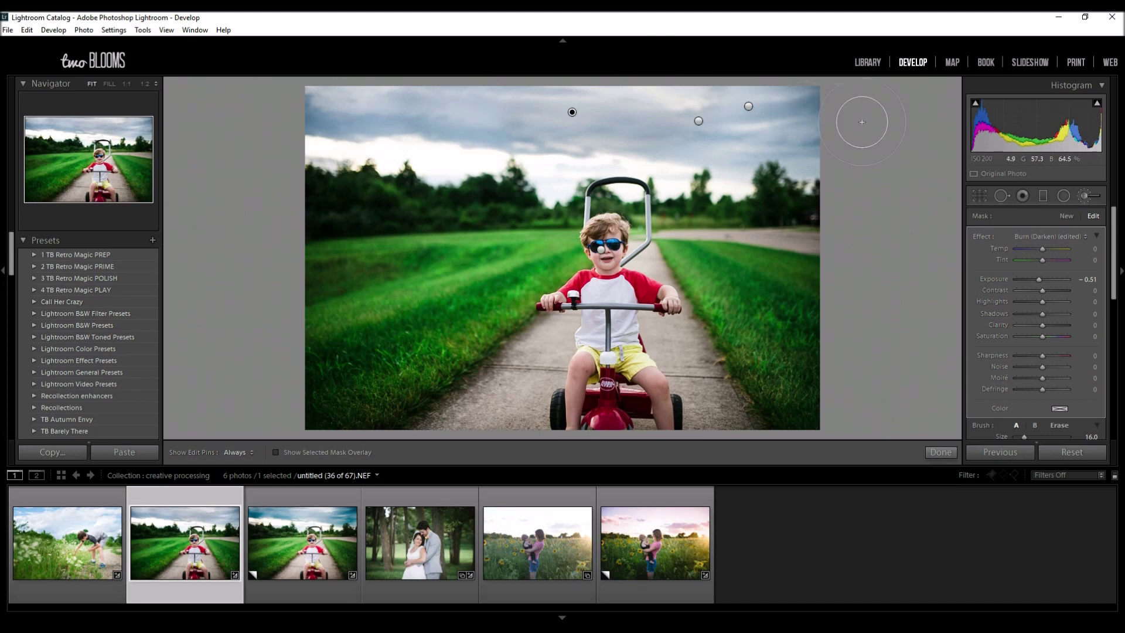
Create a new brush with exposure reset to 0 and a light blue tint colour.
{"action": "left_click", "coordinate": [1066, 217]}
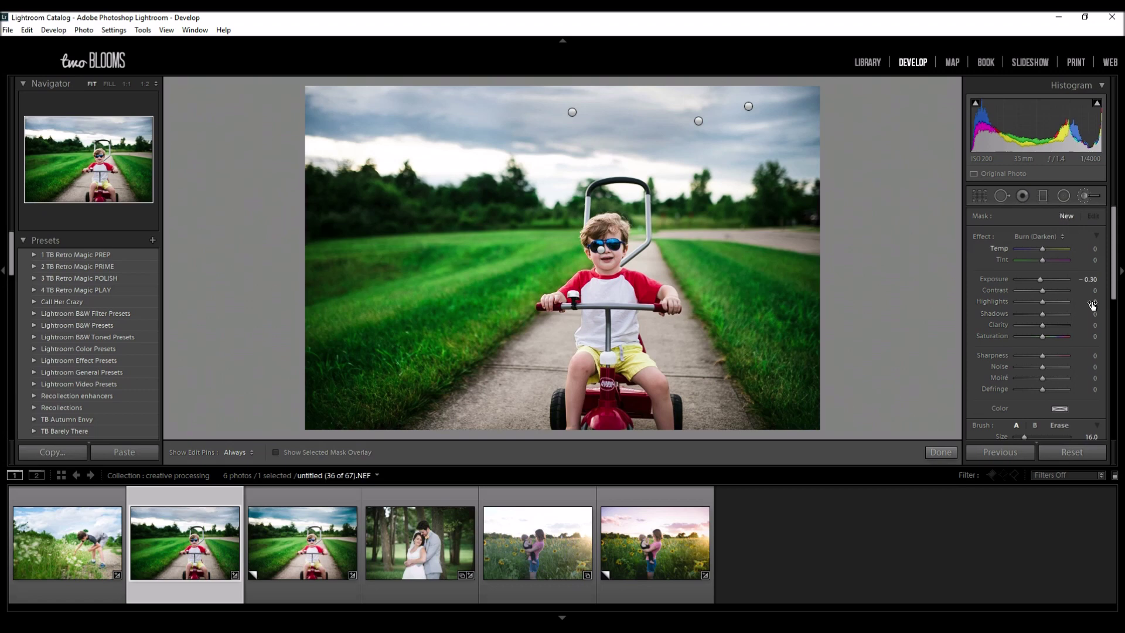
{"action": "double_click", "coordinate": [1041, 278]}
{"action": "left_click", "coordinate": [1060, 409]}
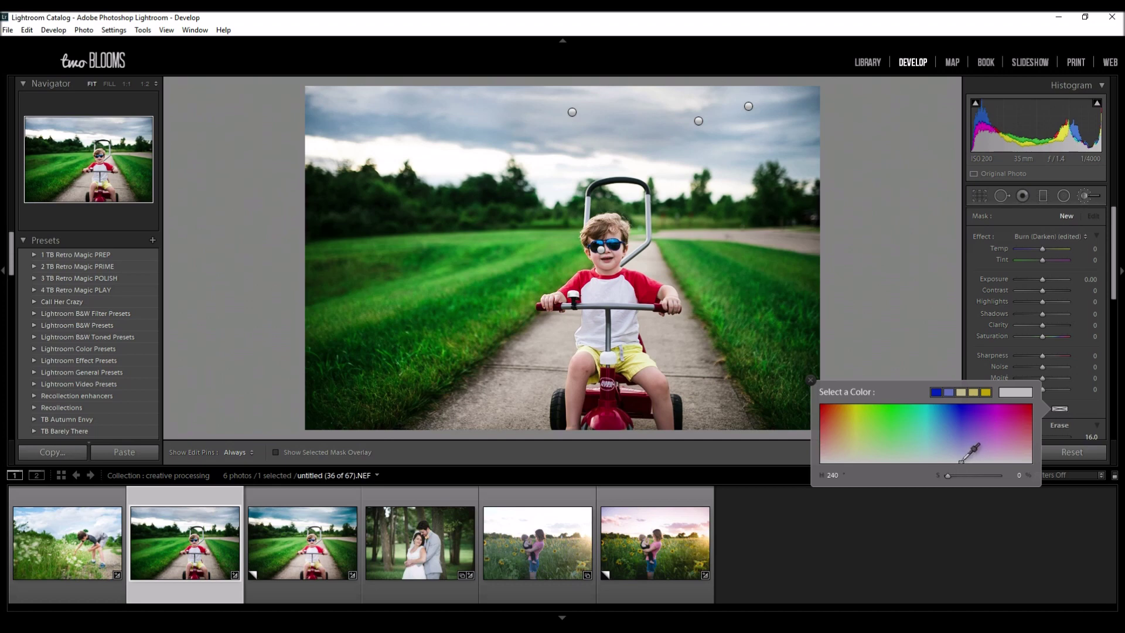
{"action": "left_click", "coordinate": [936, 437]}
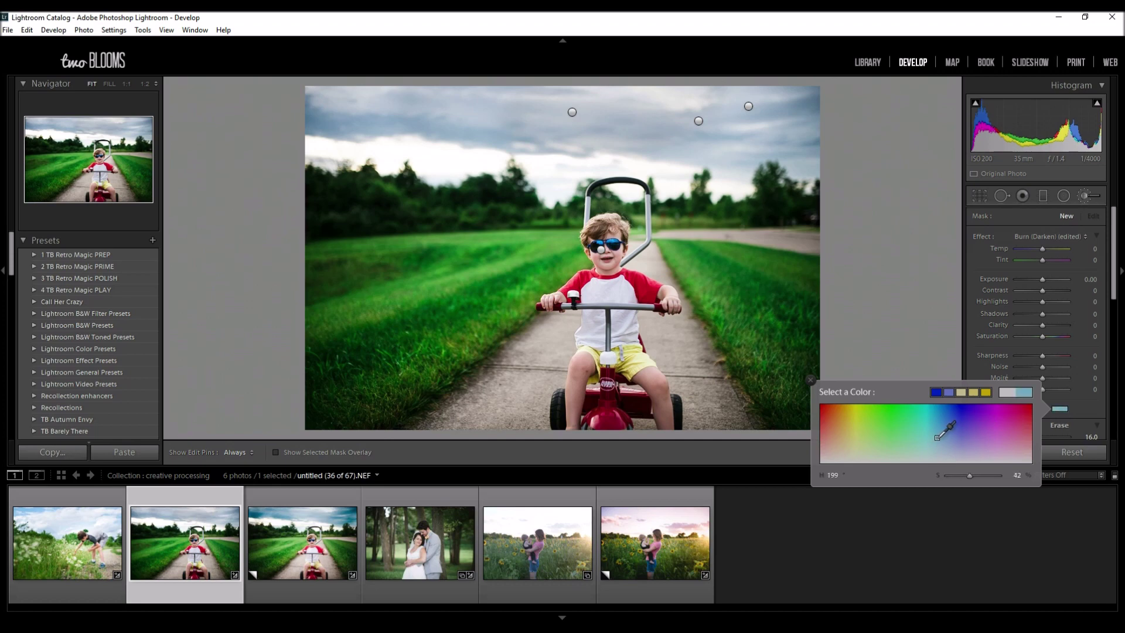
{"action": "left_click_drag", "start_coordinate": [937, 437], "coordinate": [935, 442]}
{"action": "left_click", "coordinate": [810, 380]}
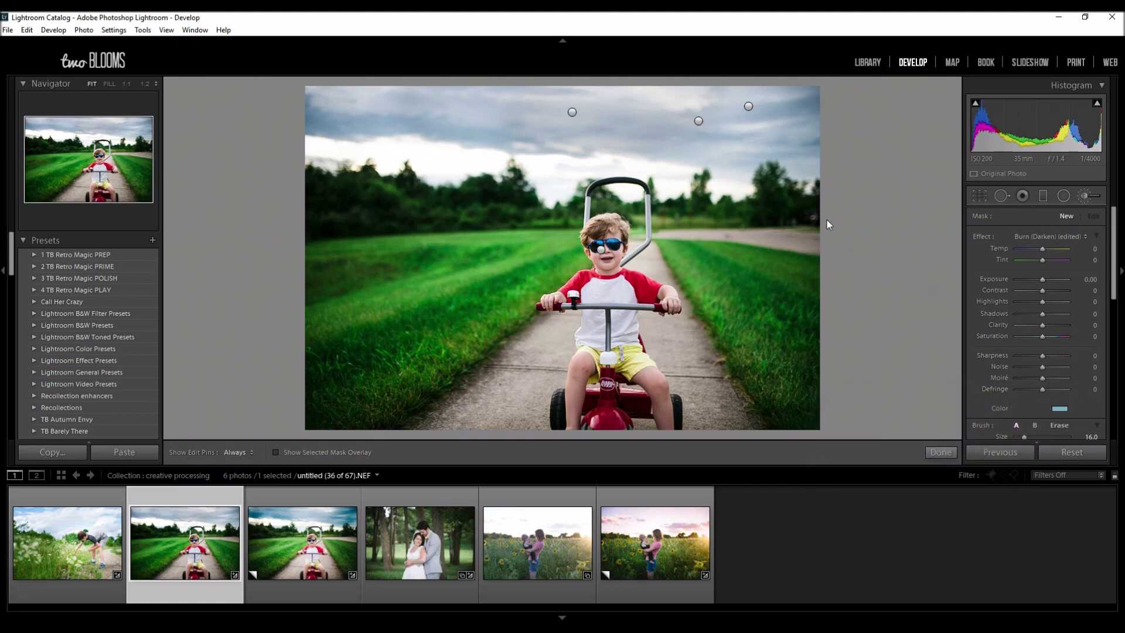
Paint the blue tint over the upper-right and upper-left sky.
{"action": "mouse_move", "coordinate": [791, 164]}
{"action": "left_mouse_down"}
{"action": "mouse_move", "coordinate": [785, 111]}
{"action": "mouse_move", "coordinate": [732, 65]}
{"action": "left_mouse_up"}
{"action": "key", "text": "h"}
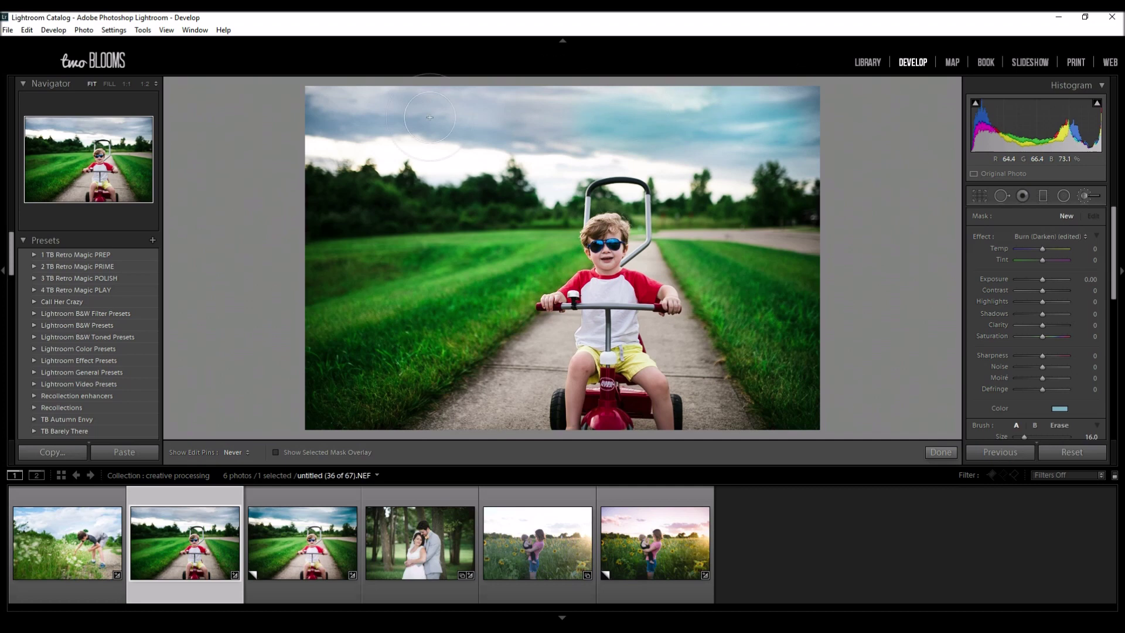
{"action": "mouse_move", "coordinate": [287, 100]}
{"action": "left_mouse_down"}
{"action": "mouse_move", "coordinate": [434, 118]}
{"action": "mouse_move", "coordinate": [331, 124]}
{"action": "mouse_move", "coordinate": [473, 137]}
{"action": "left_mouse_up"}
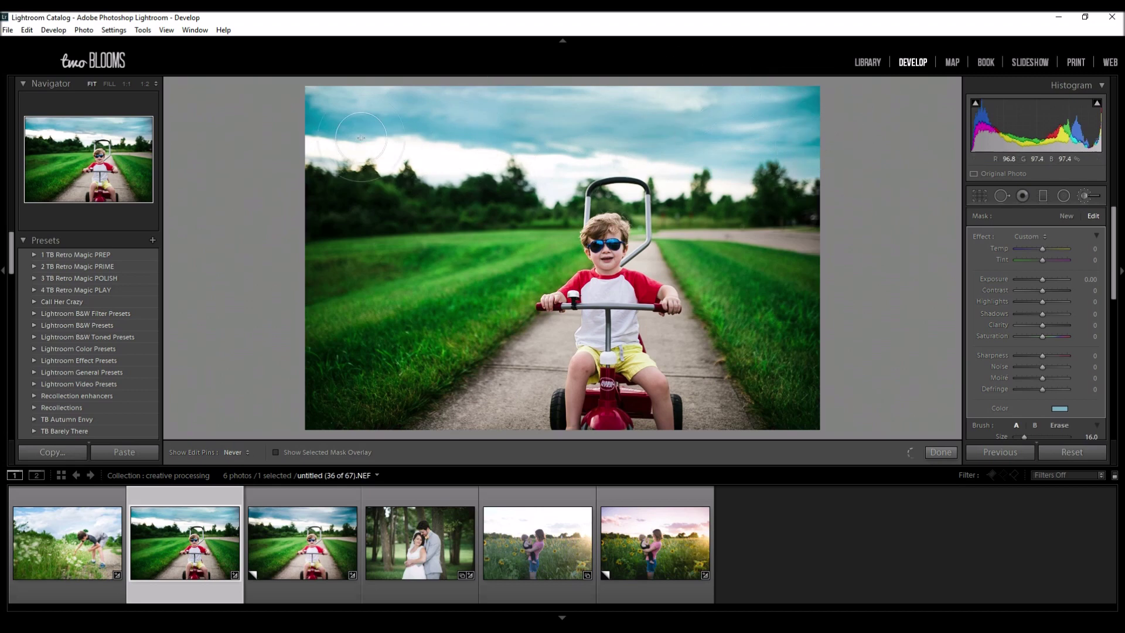
{"action": "key", "text": "h"}
{"action": "key", "text": "h"}
{"action": "key", "text": "h"}
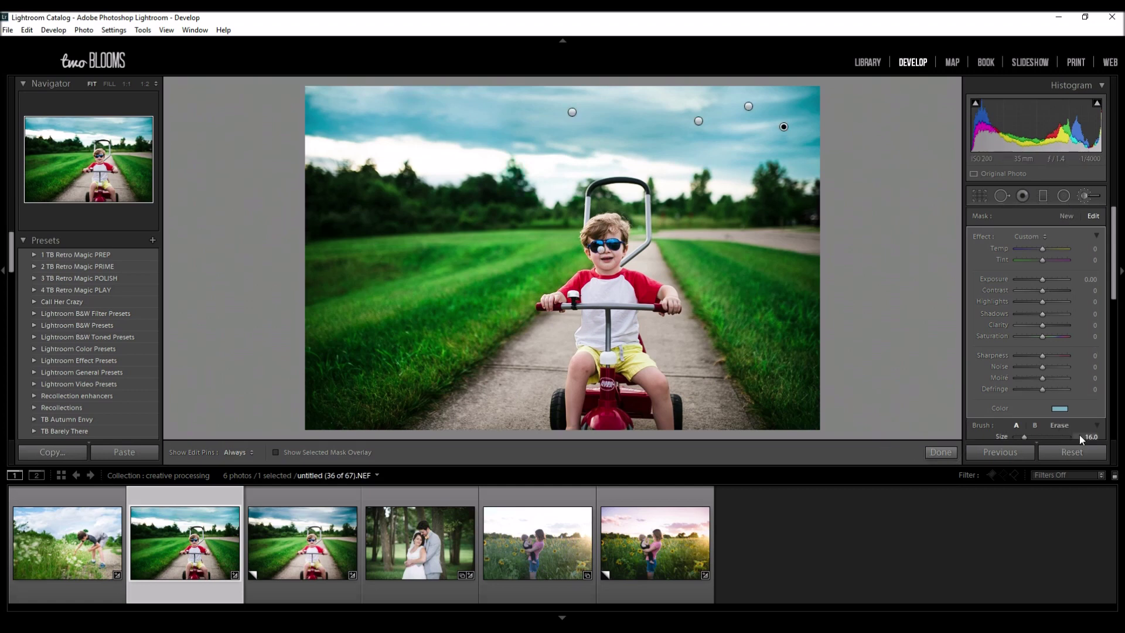
Refine the sky tint colour to hue 193, saturation 24.
{"action": "left_click", "coordinate": [1063, 408]}
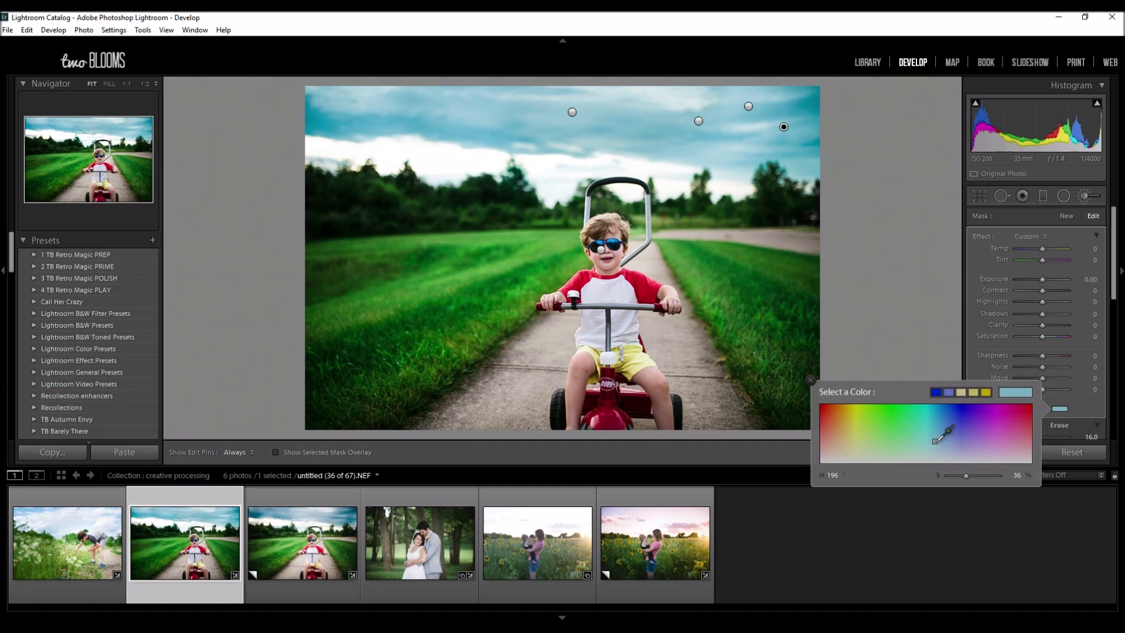
{"action": "mouse_move", "coordinate": [935, 441]}
{"action": "left_mouse_down"}
{"action": "mouse_move", "coordinate": [952, 417]}
{"action": "mouse_move", "coordinate": [855, 417]}
{"action": "mouse_move", "coordinate": [933, 448]}
{"action": "left_mouse_up"}
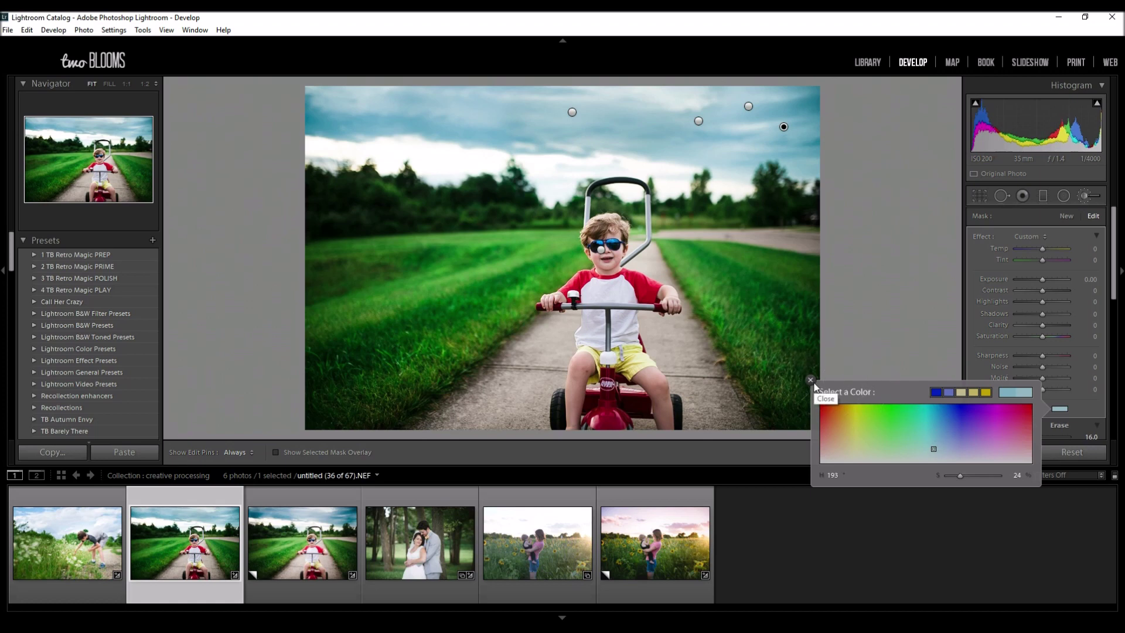
{"action": "left_click", "coordinate": [811, 380]}
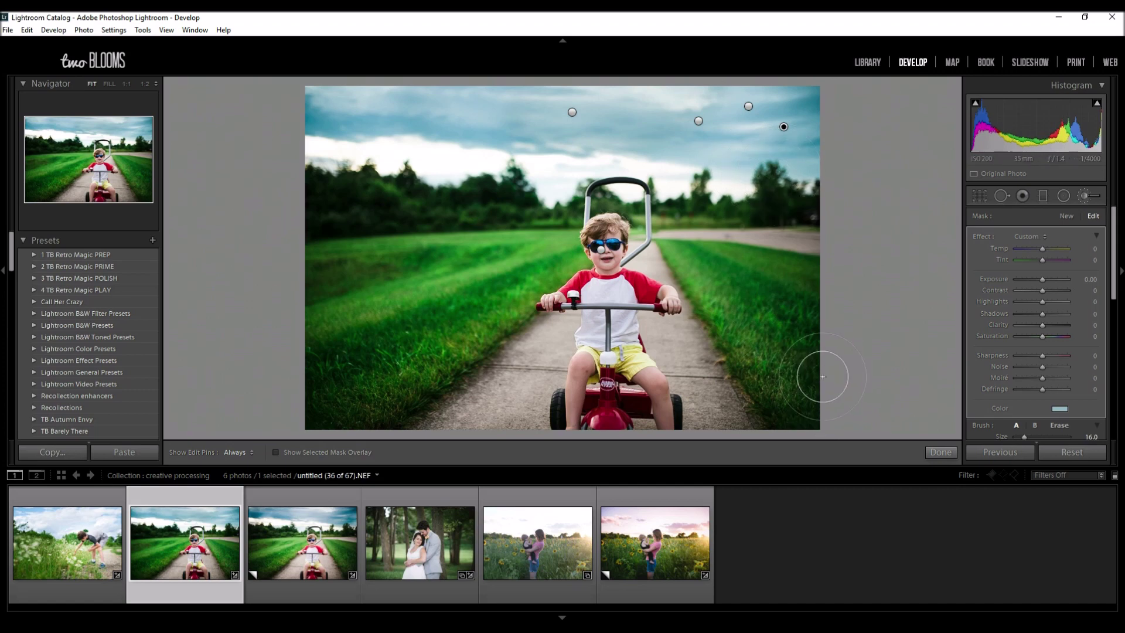
Switch the brush to Erase, shrink it, and erase blue tint from the treetops.
{"action": "scroll", "coordinate": [1117, 226], "scroll_direction": "down", "scroll_amount": 3}
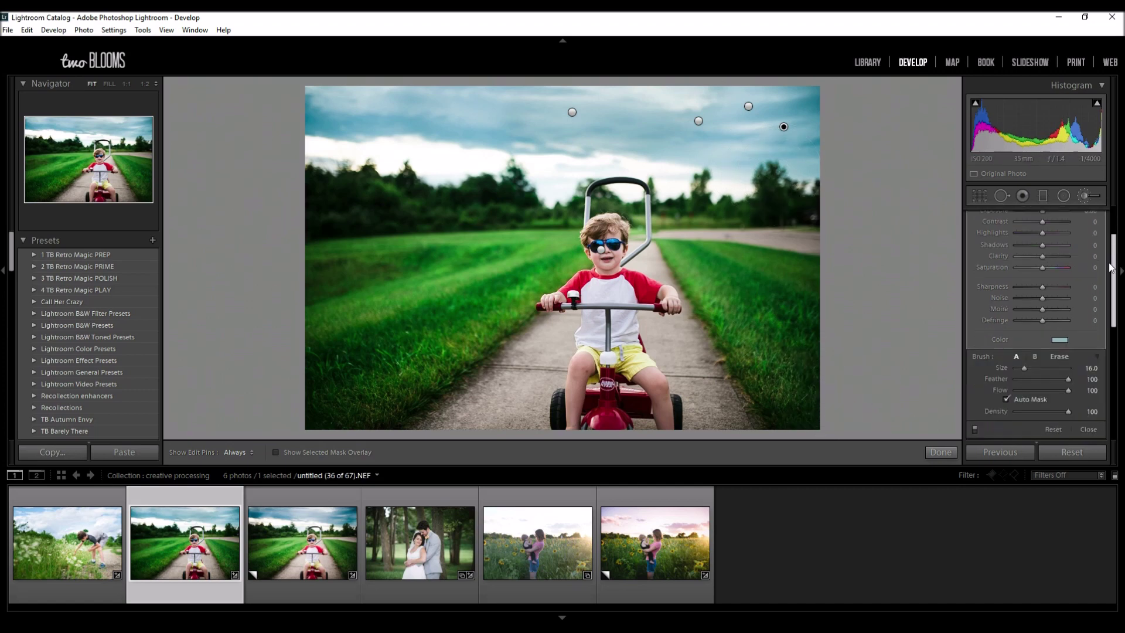
{"action": "left_click", "coordinate": [1064, 356]}
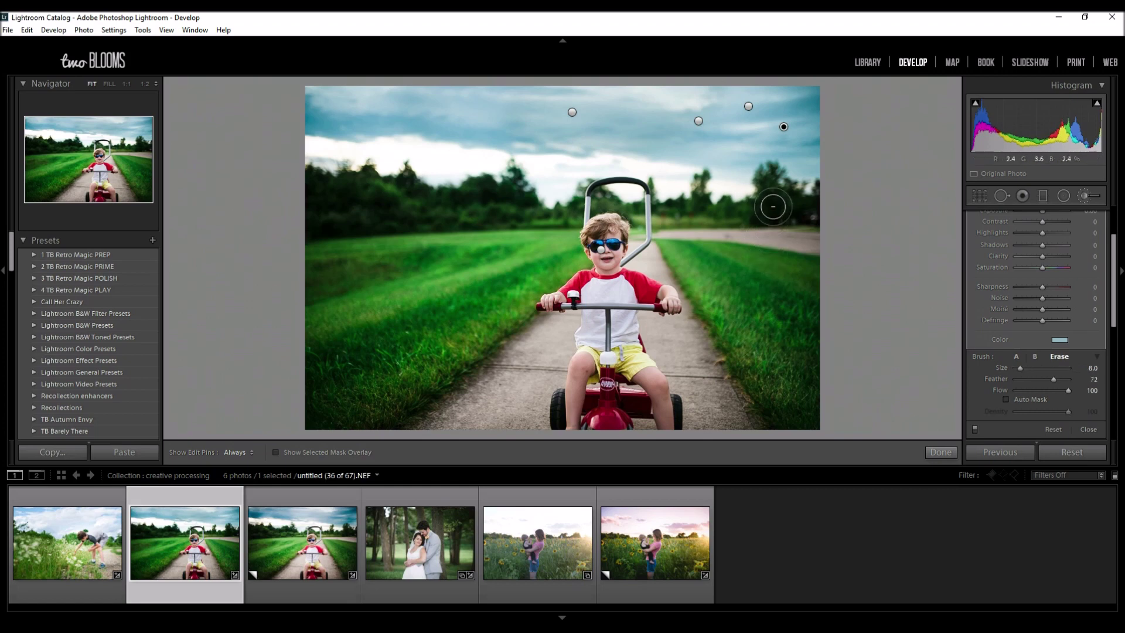
{"action": "key", "text": "bracketleft"}
{"action": "mouse_move", "coordinate": [783, 127]}
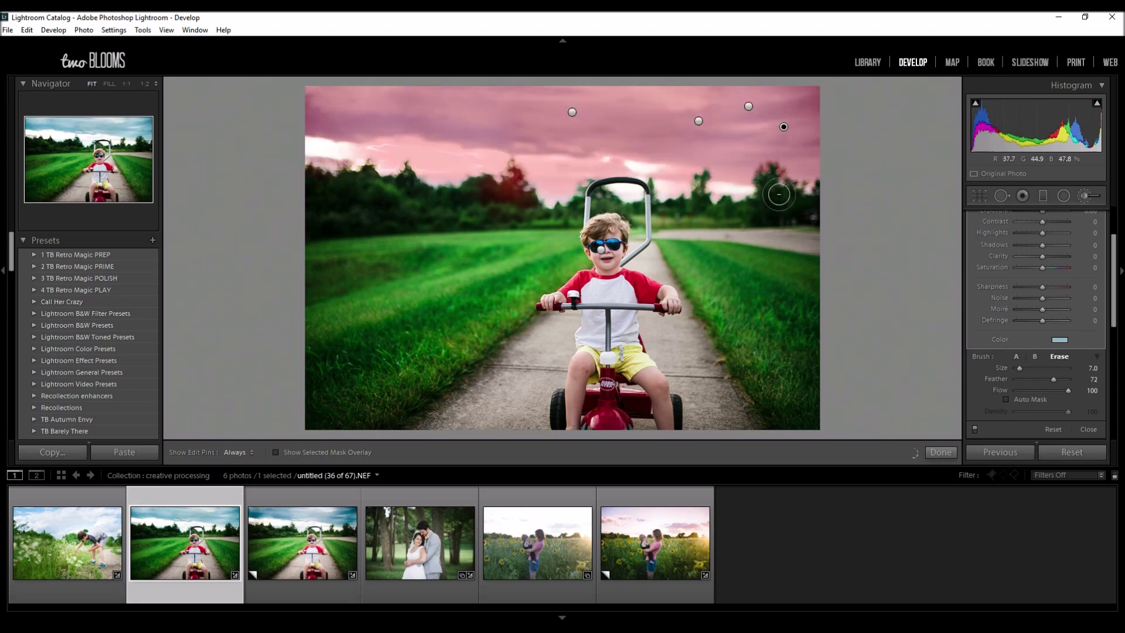
{"action": "key", "text": "h"}
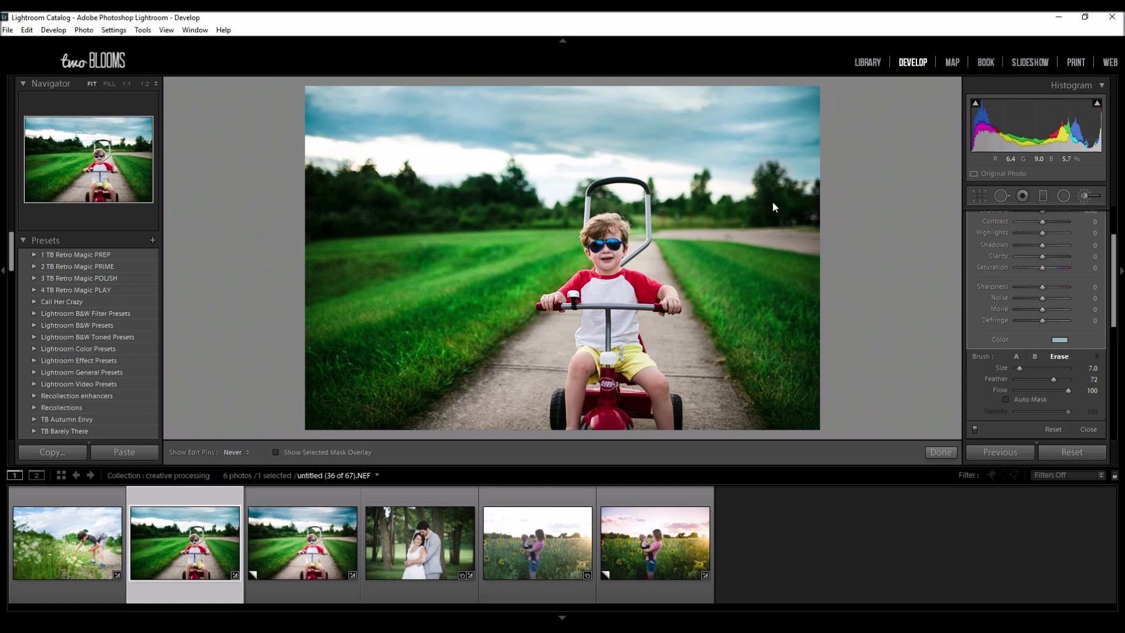
{"action": "key", "text": "h"}
Check the tree line with pins hidden, then close the brush adjustments.
{"action": "scroll", "coordinate": [511, 193], "scroll_direction": "up", "scroll_amount": 3}
{"action": "scroll", "coordinate": [511, 193], "scroll_direction": "down", "scroll_amount": 4}
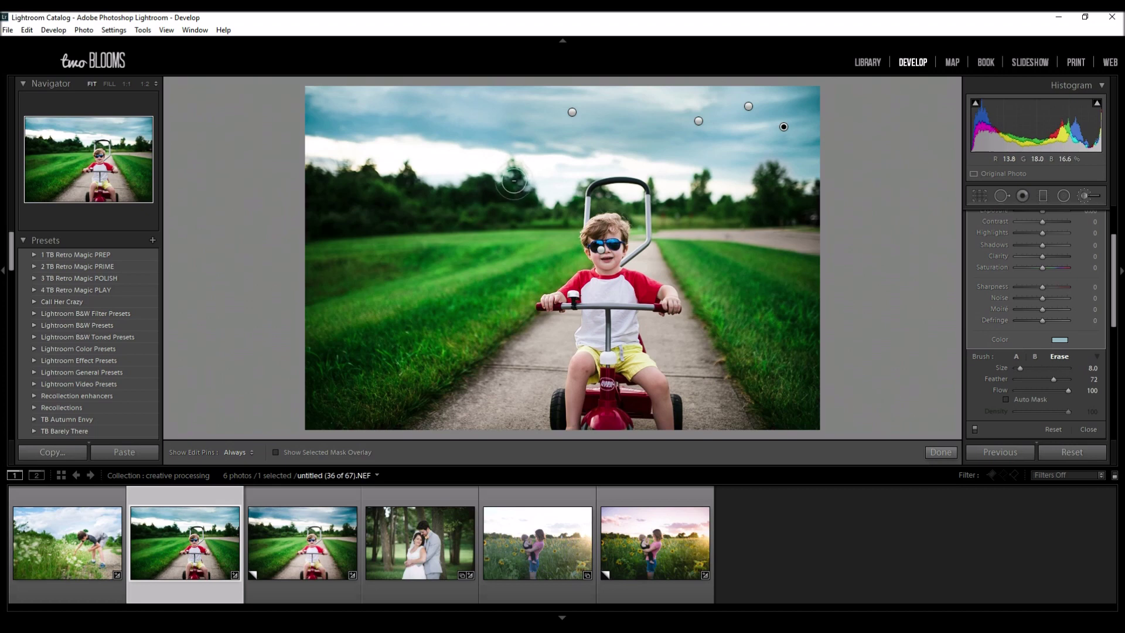
{"action": "key", "text": "h"}
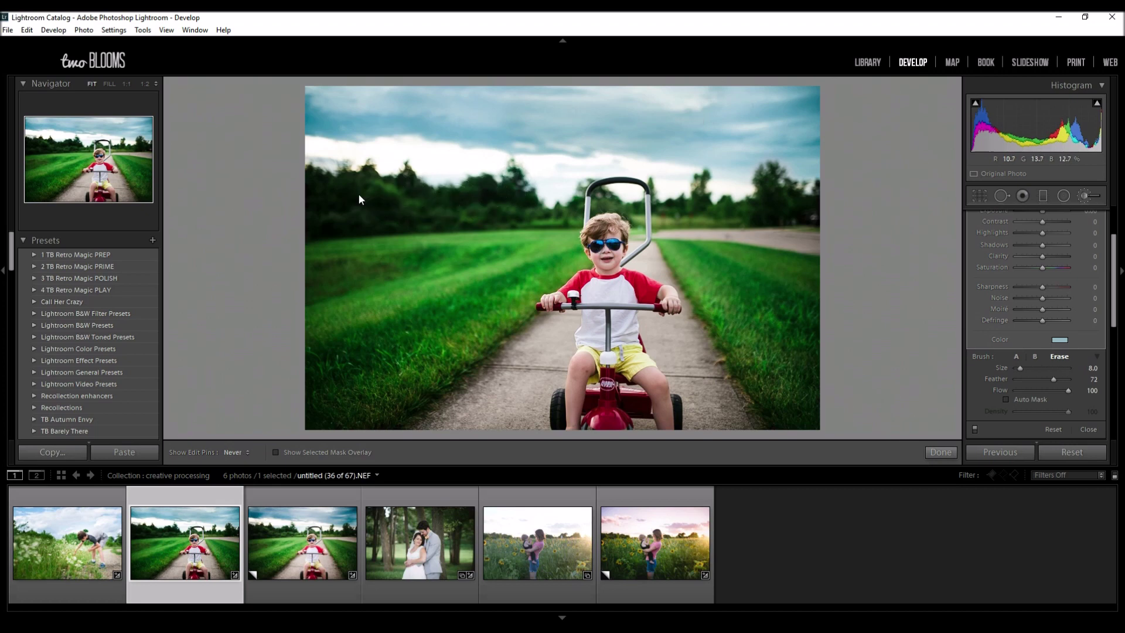
{"action": "key", "text": "h"}
{"action": "scroll", "coordinate": [697, 186], "scroll_direction": "down", "scroll_amount": 5}
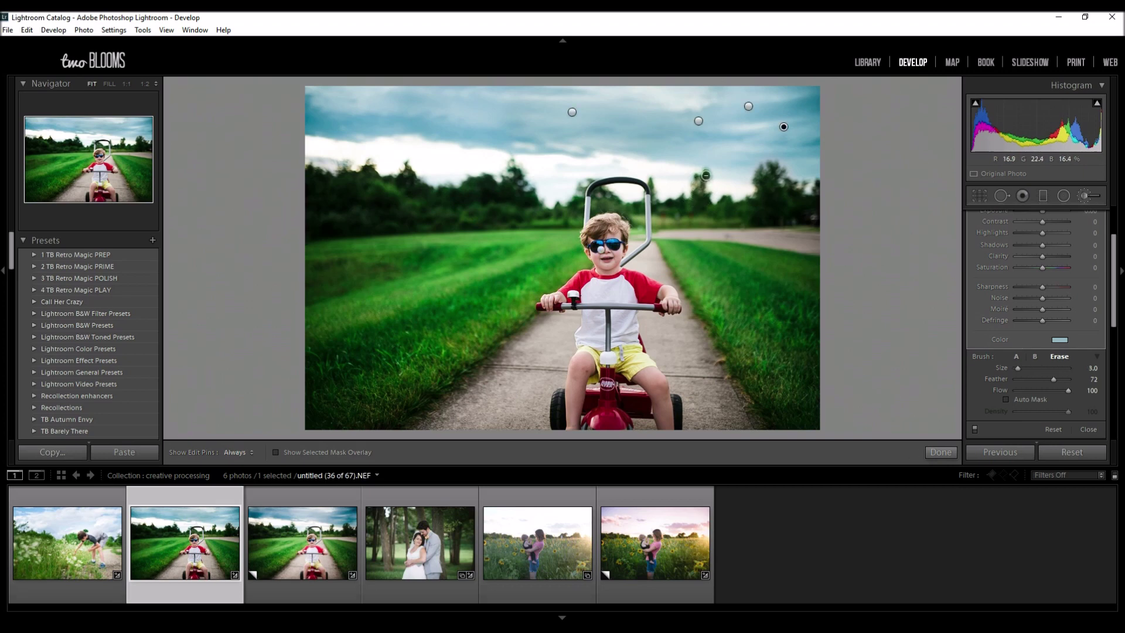
{"action": "key", "text": "h"}
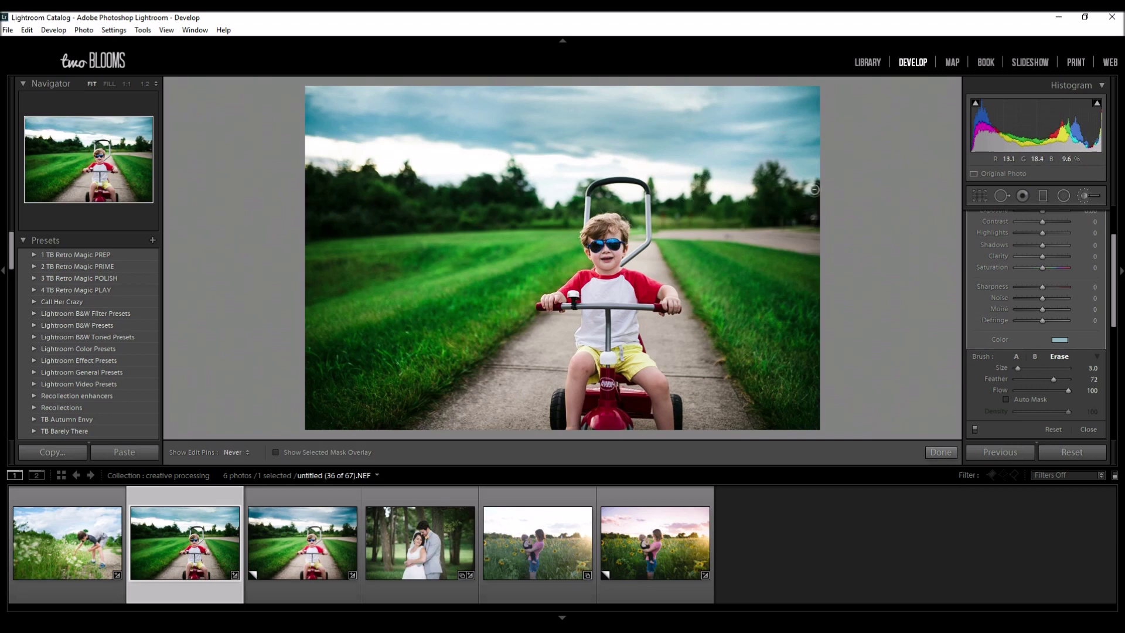
{"action": "key", "text": "h"}
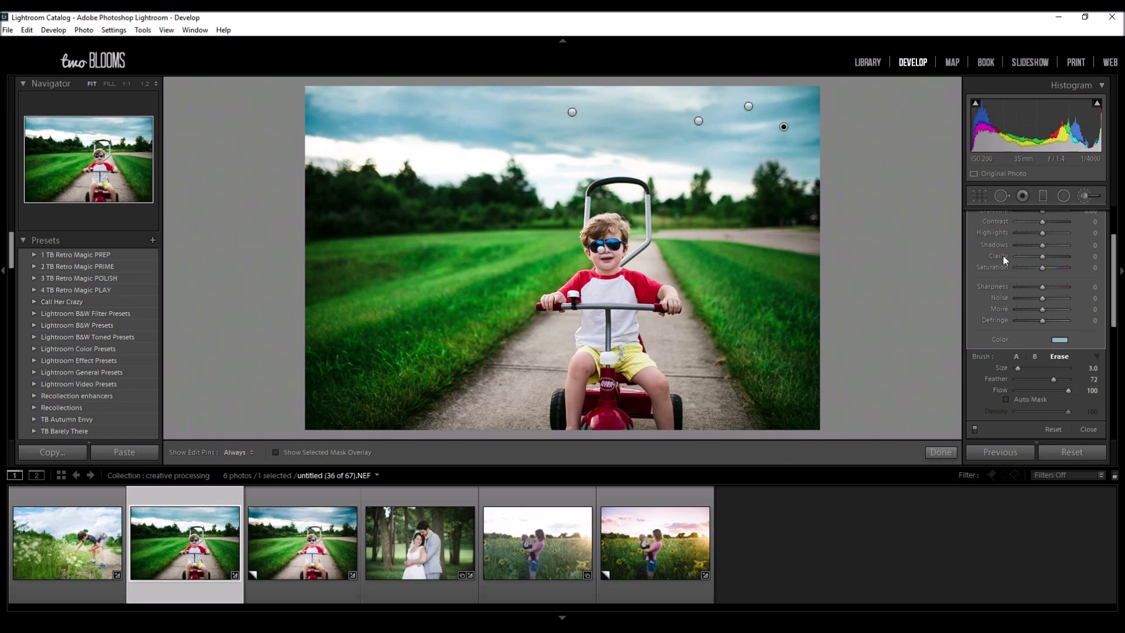
{"action": "scroll", "coordinate": [1114, 270], "scroll_direction": "up", "scroll_amount": 3}
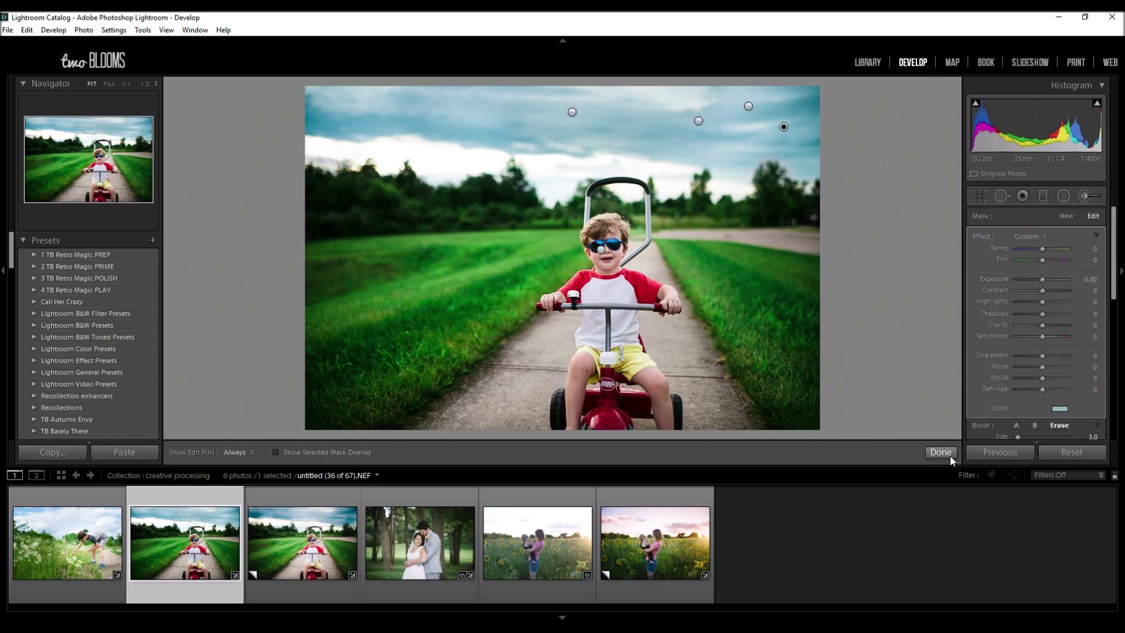
{"action": "left_click", "coordinate": [940, 452]}
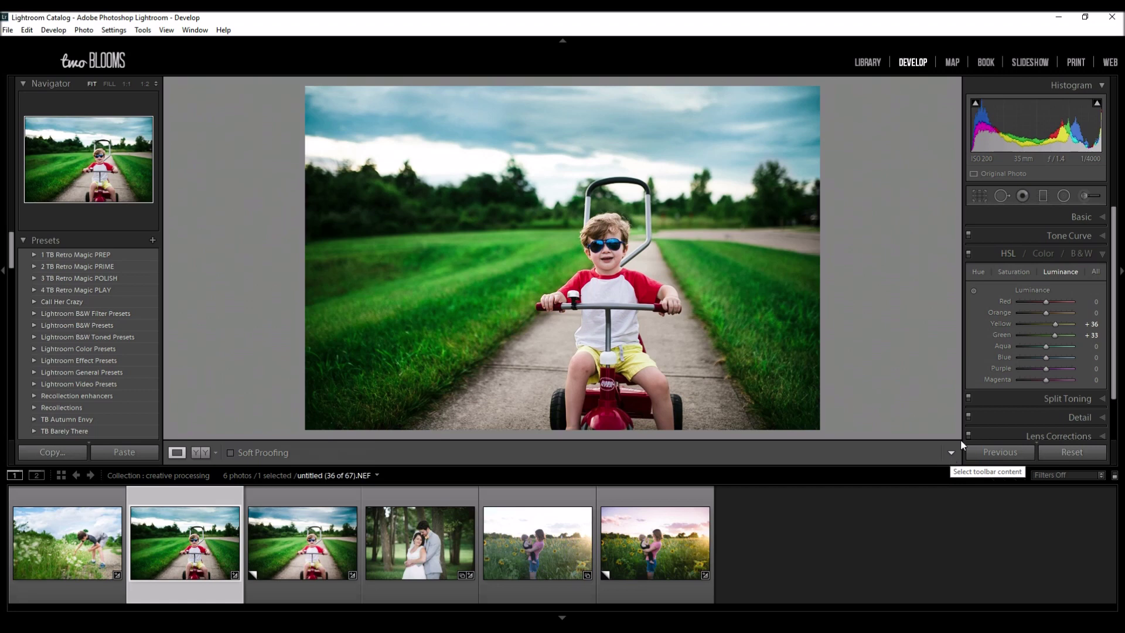
In the Basic panel, set Whites to +60 and Blacks to +2.
{"action": "left_click", "coordinate": [1098, 218]}
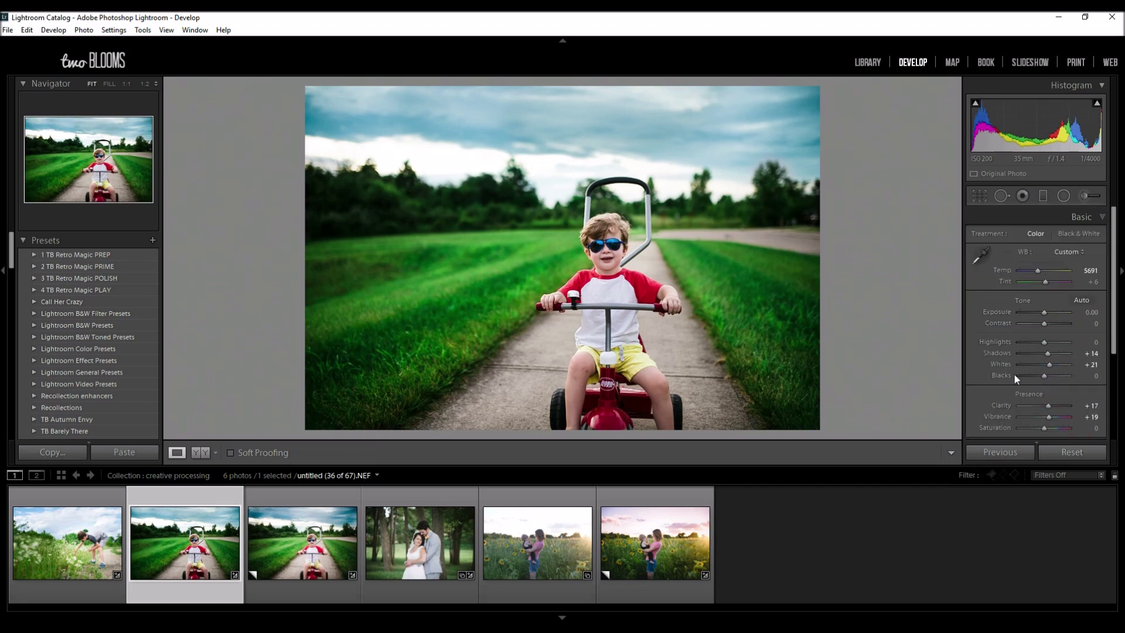
{"action": "left_click", "coordinate": [1059, 364]}
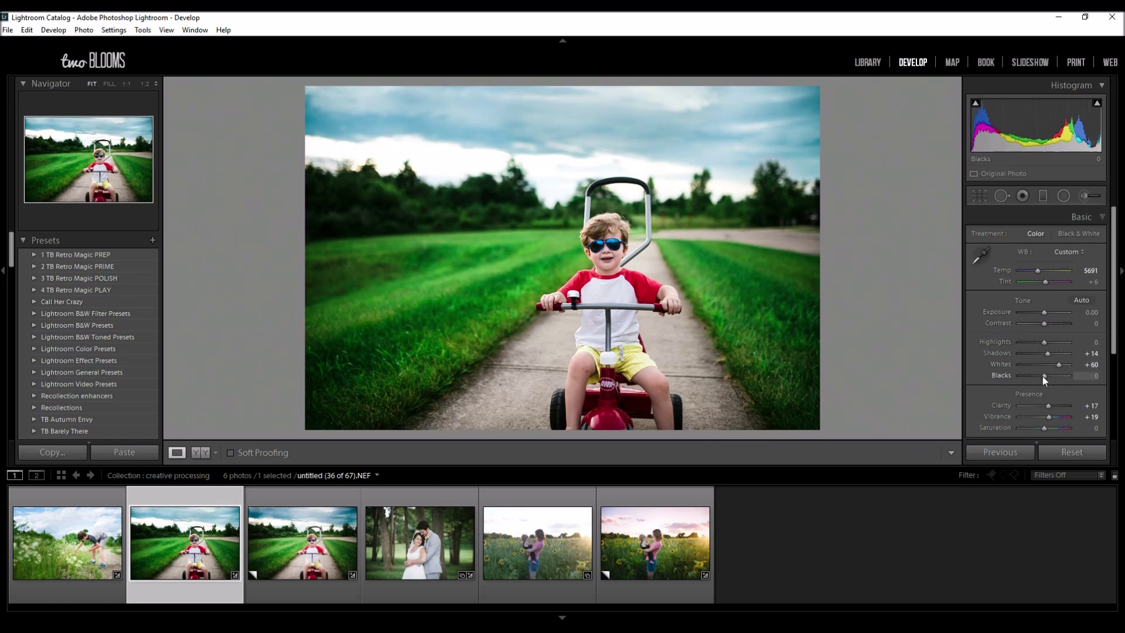
{"action": "left_click_drag", "start_coordinate": [1042, 376], "coordinate": [1037, 376]}
{"action": "left_click_drag", "start_coordinate": [1041, 377], "coordinate": [1046, 375]}
Hide and restore the side panel, then collapse the Basic panel.
{"action": "left_click", "coordinate": [1119, 246]}
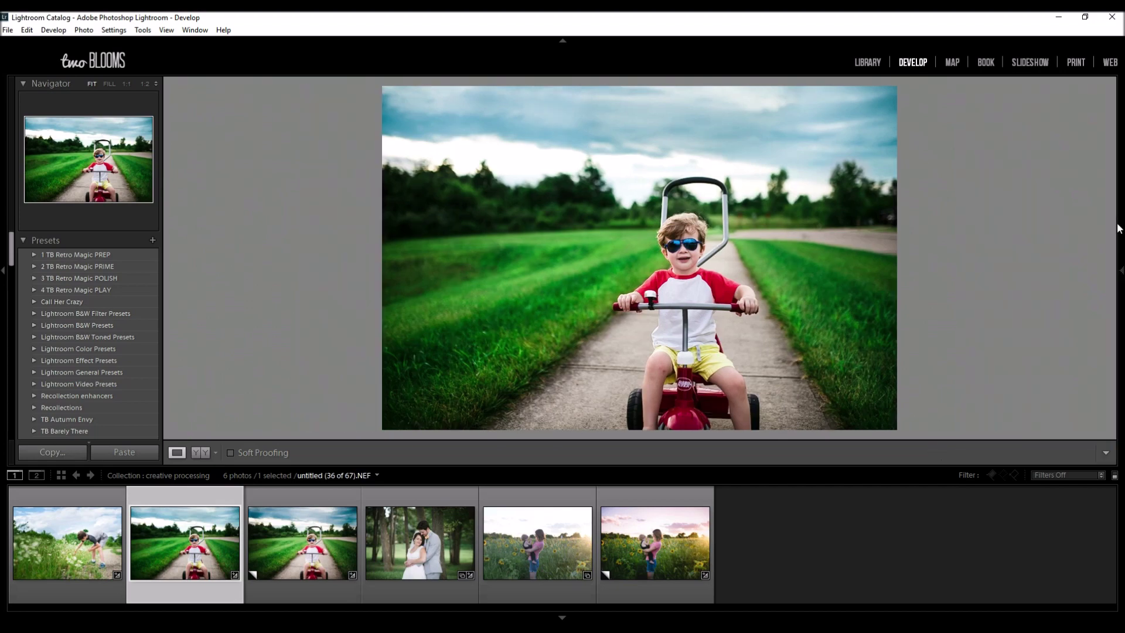
{"action": "left_click", "coordinate": [1121, 271]}
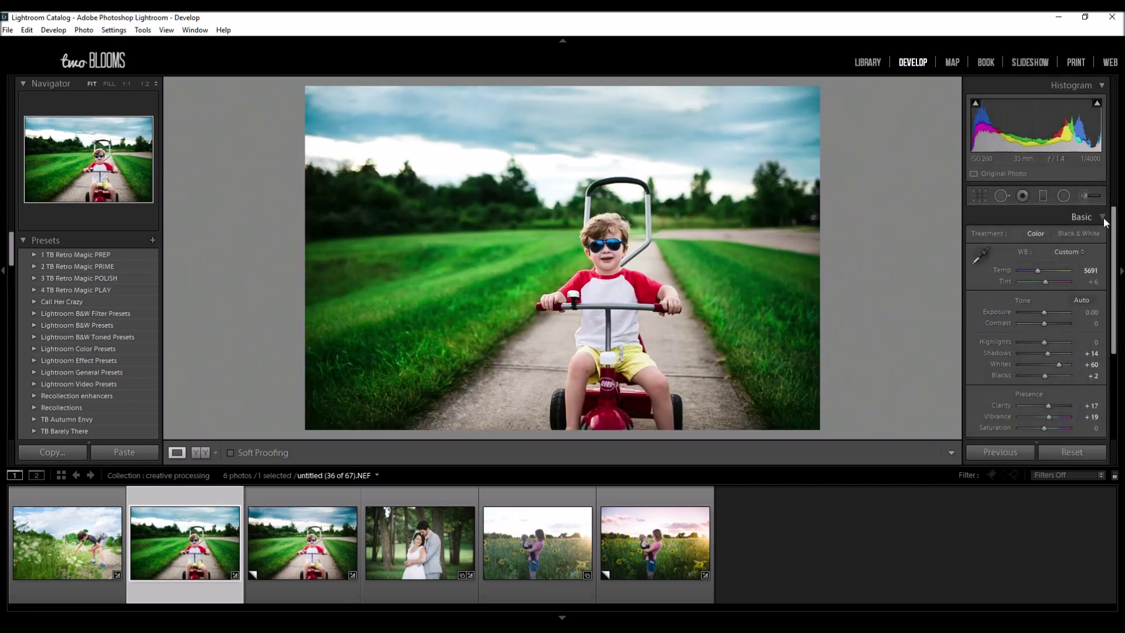
{"action": "left_click", "coordinate": [1102, 216]}
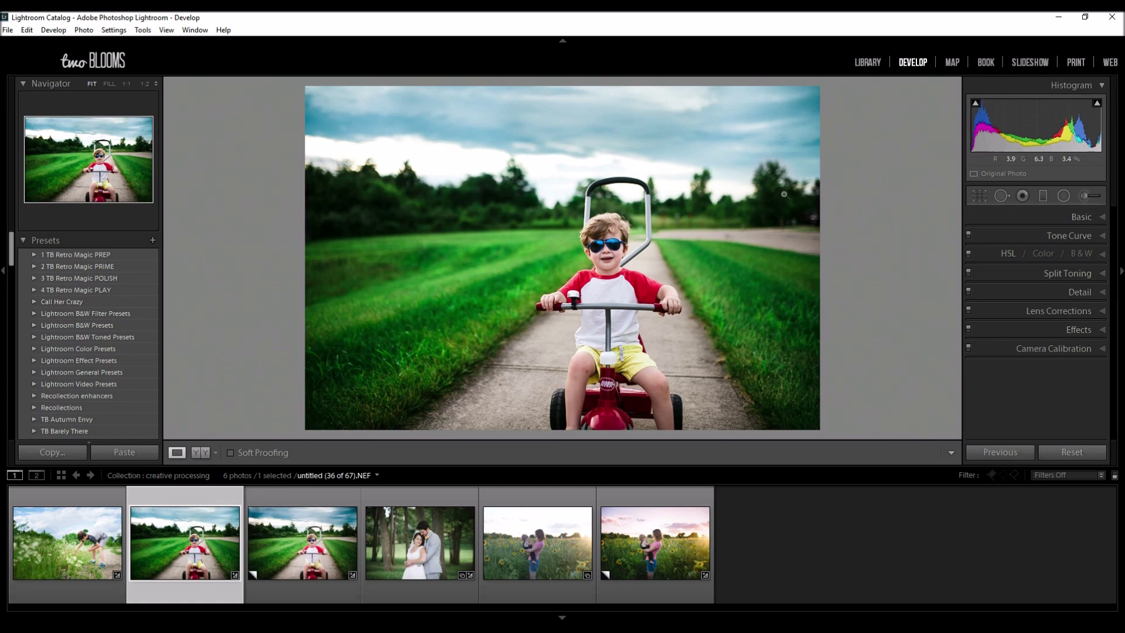